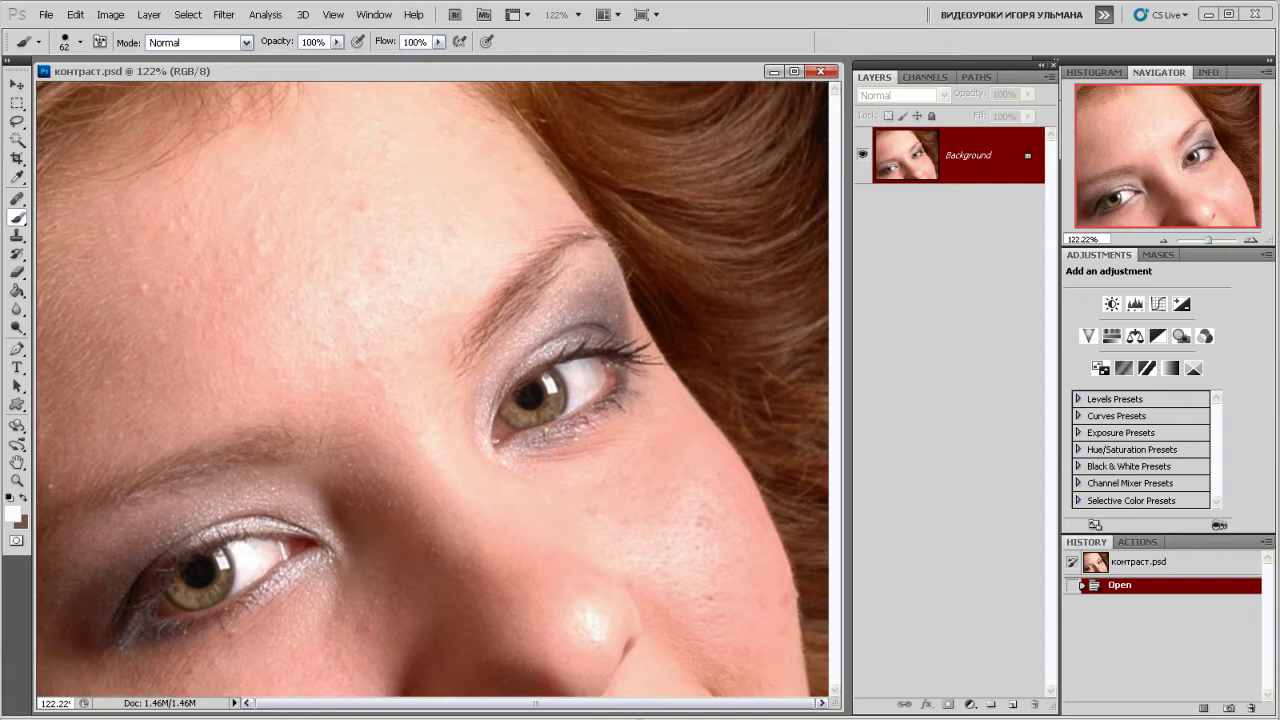
Step: Duplicate the Background layer and desaturate the copy to greyscale
key("ctrl+j")
left_click_drag(903, 168, 1014, 706)
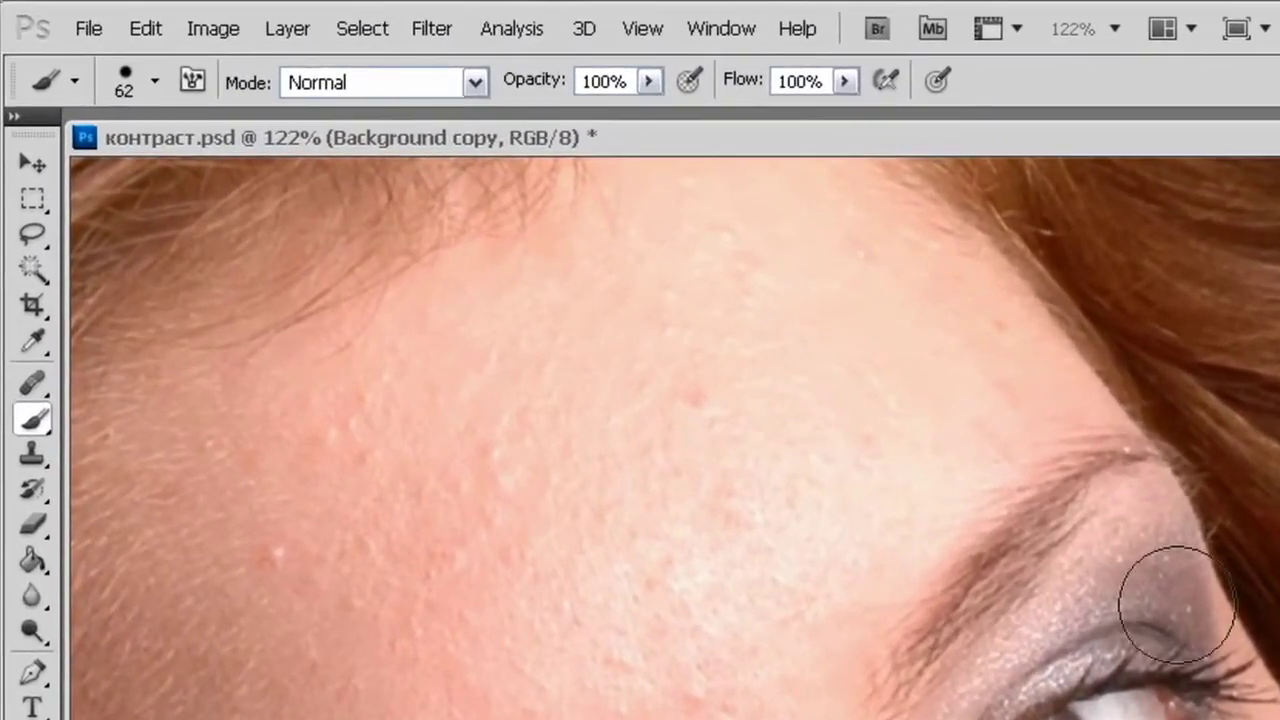
left_click(205, 30)
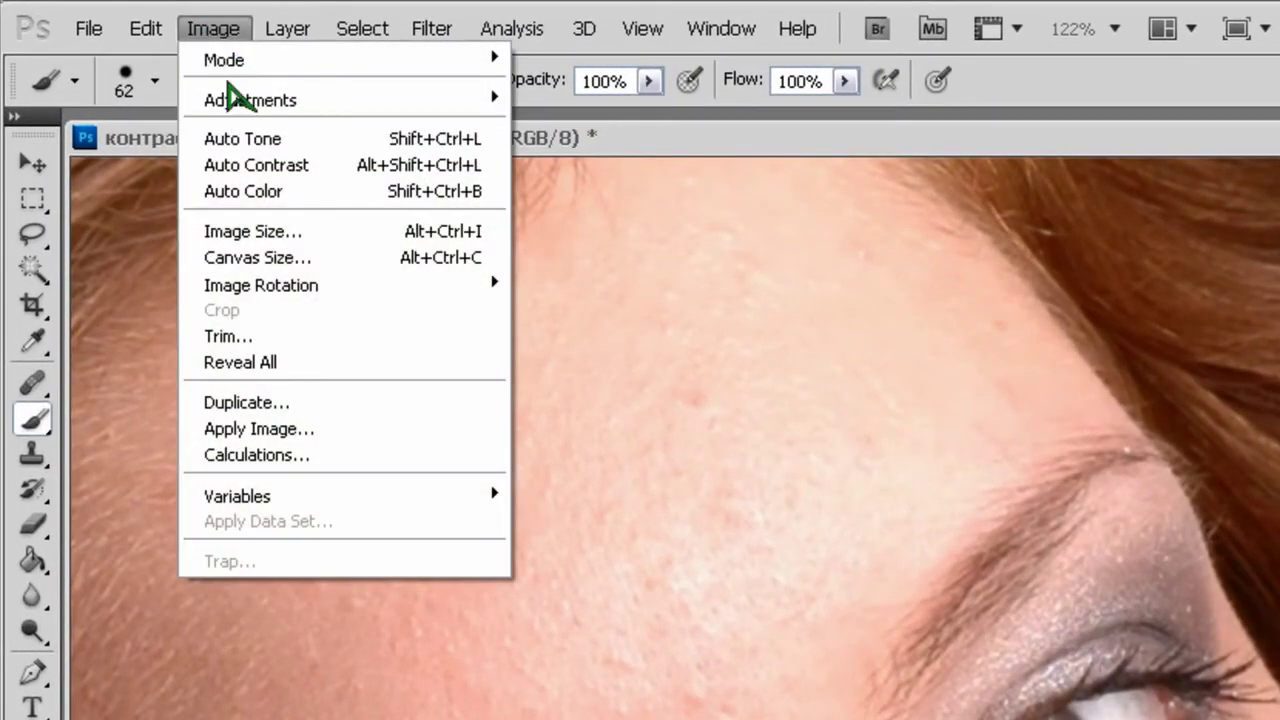
mouse_move(250, 99)
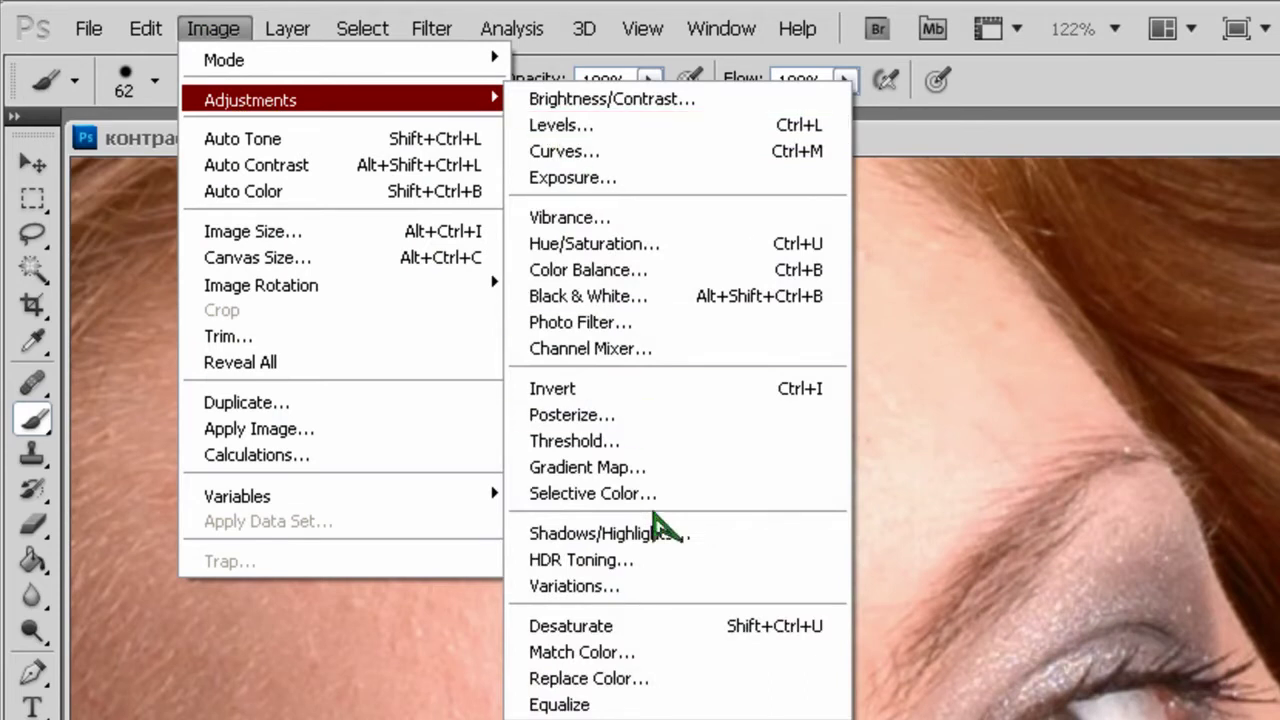
left_click(671, 628)
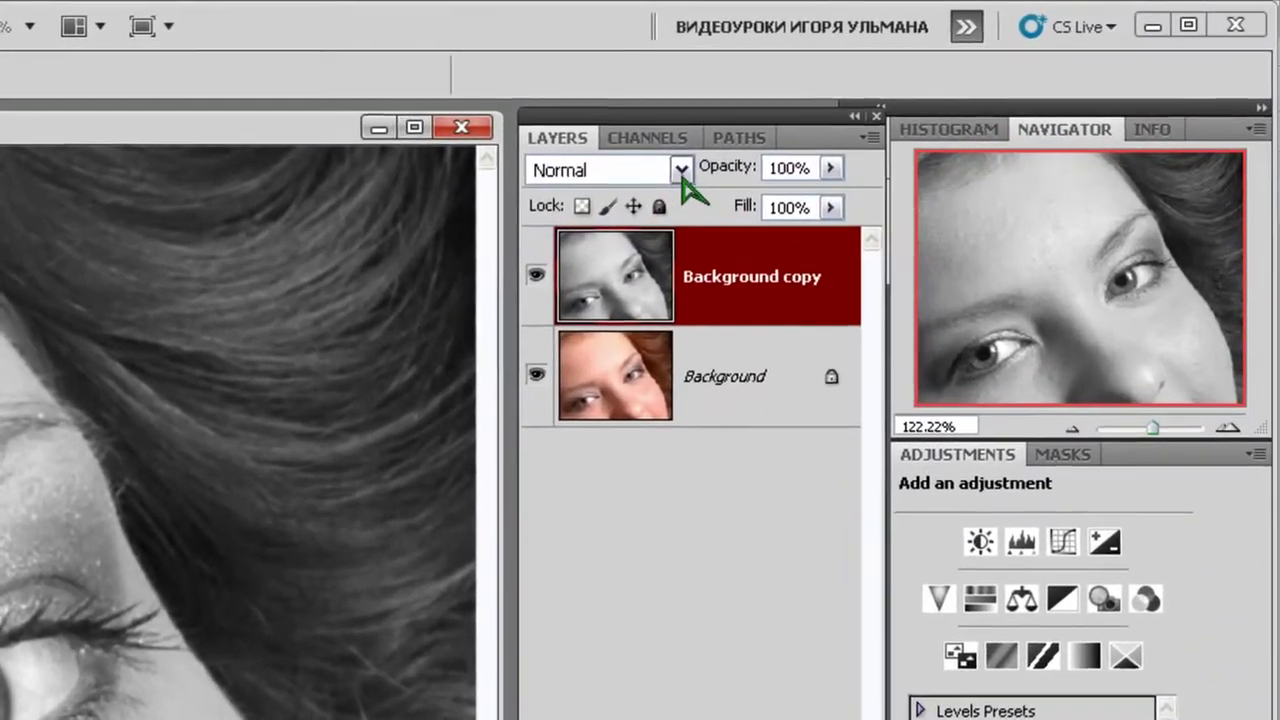
Step: Set the Background copy to Soft Light and toggle its visibility to compare before and after
left_click(681, 170)
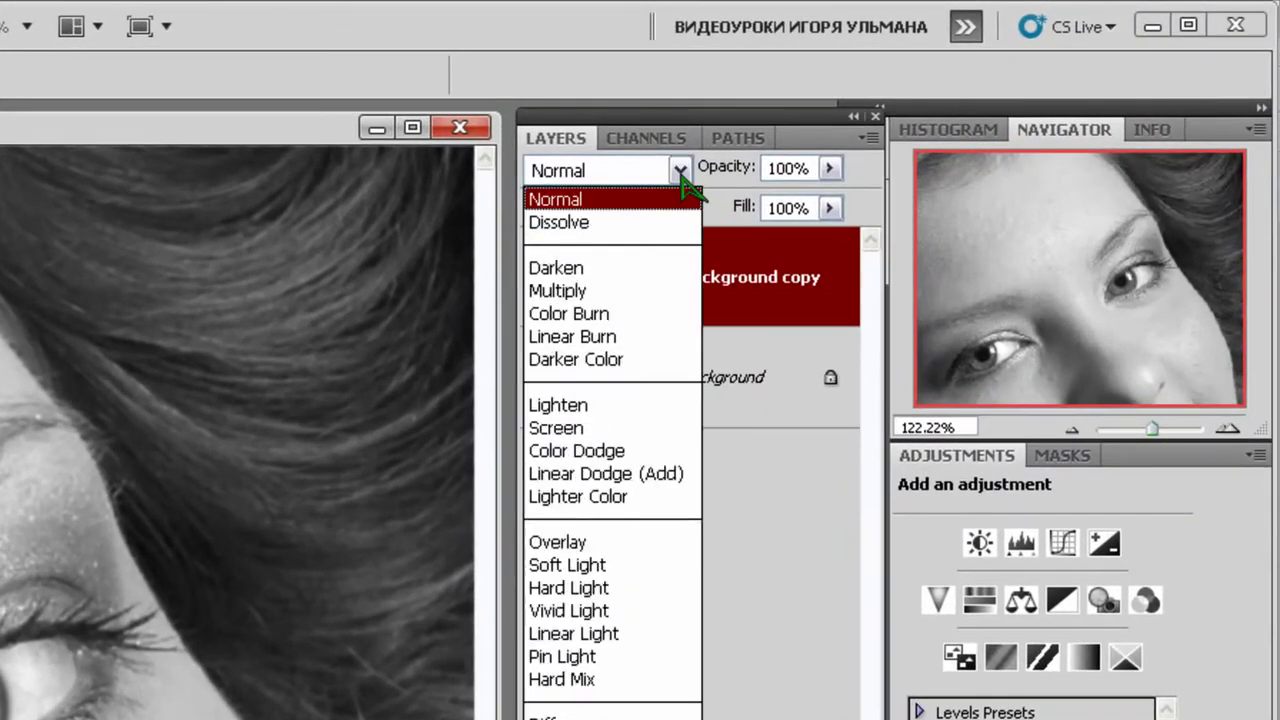
left_click(638, 566)
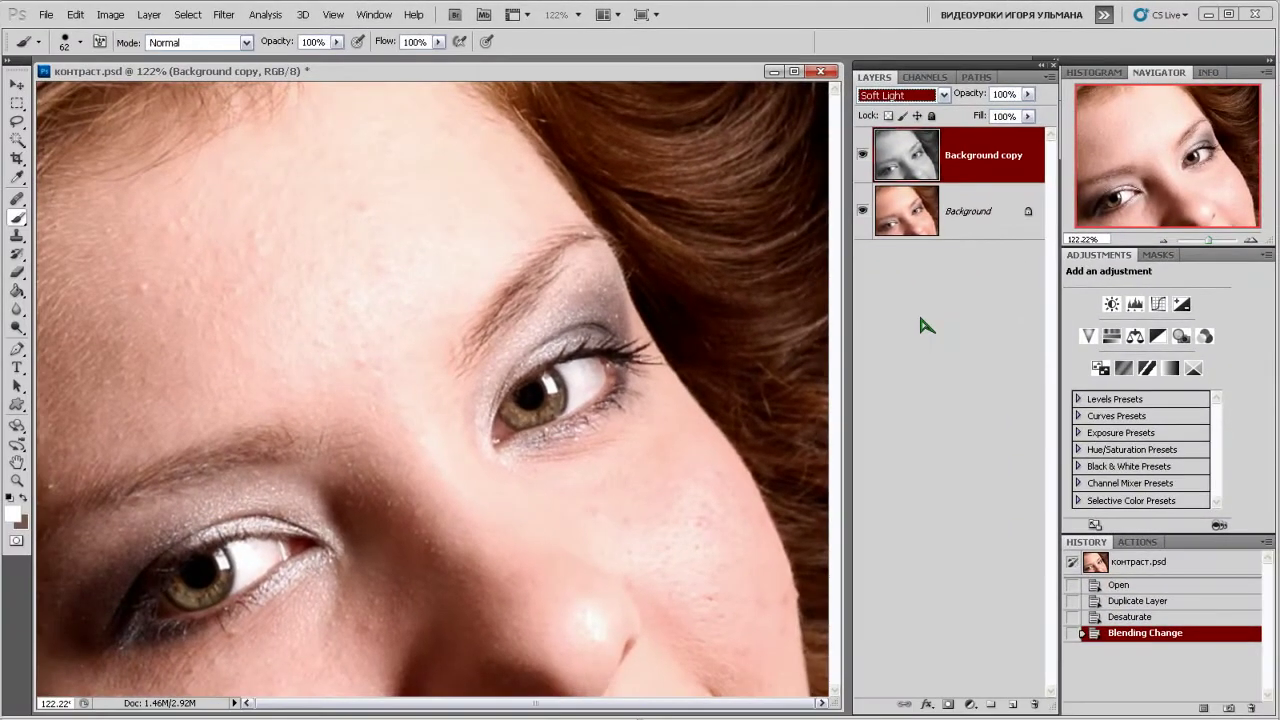
left_click(862, 155)
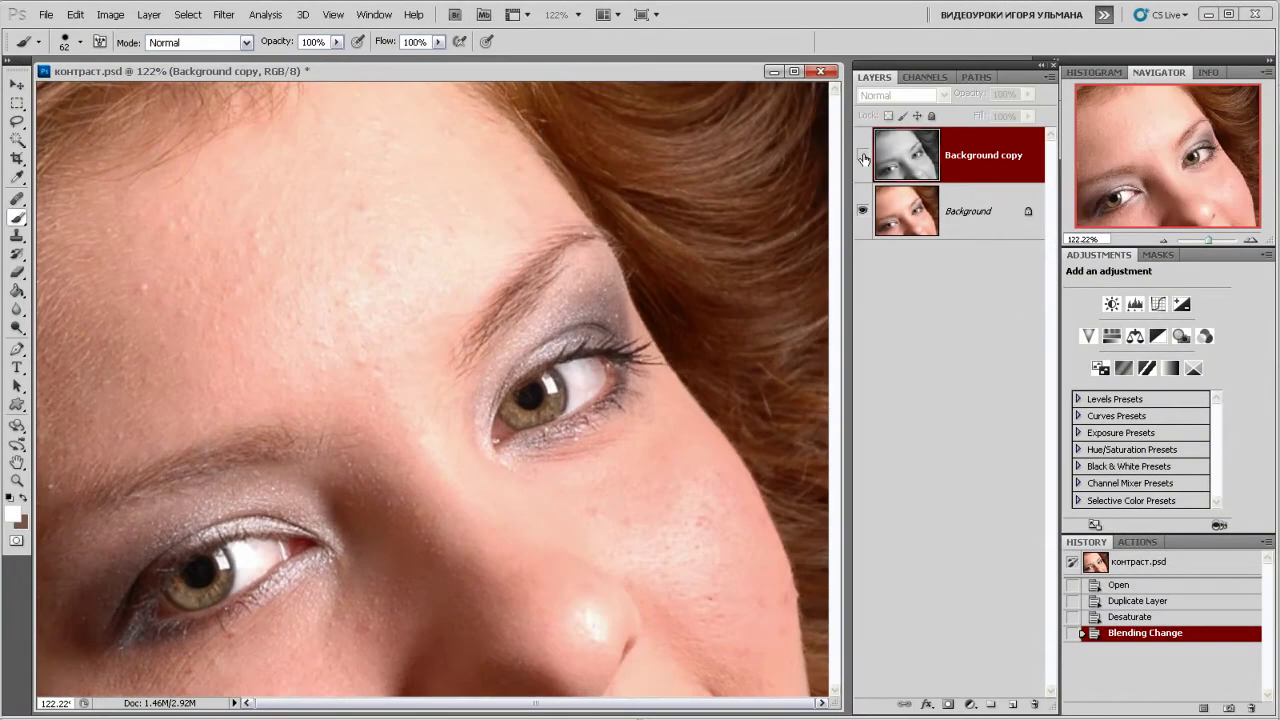
left_click(862, 157)
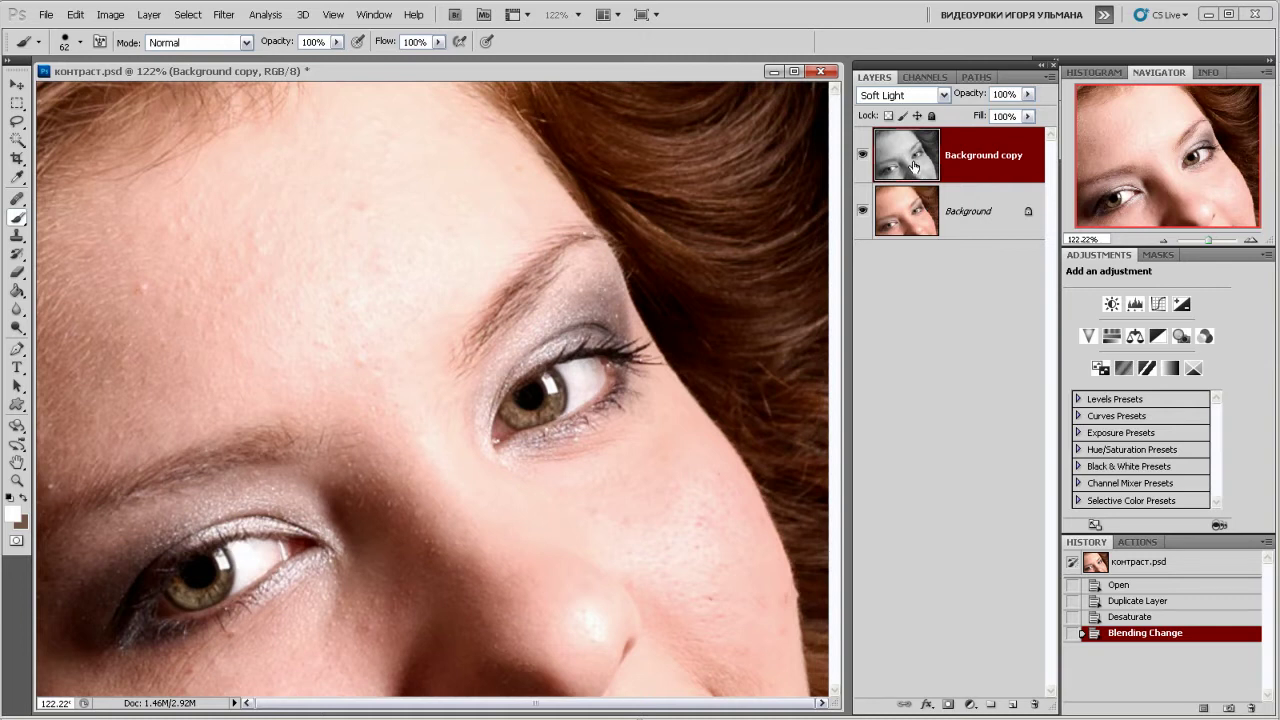
Step: Replace the copy with a Hue/Saturation layer at Saturation -100 in Soft Light blend mode
left_click(1035, 707)
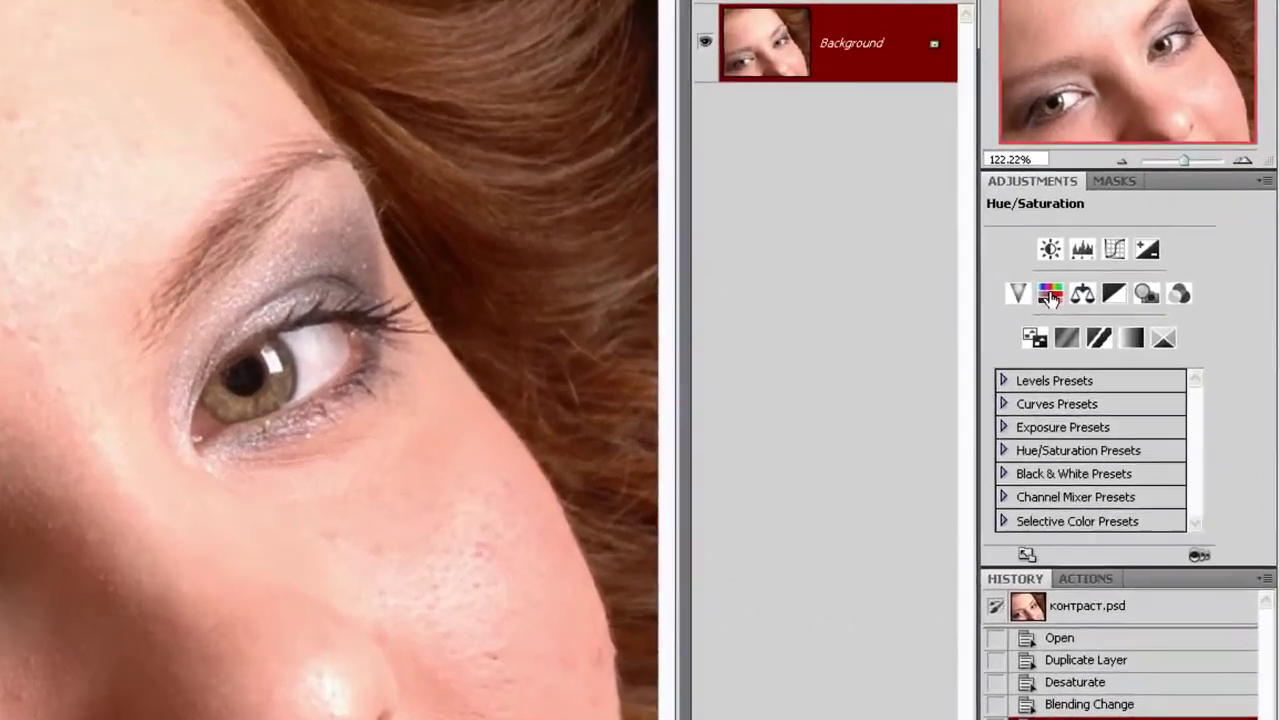
left_click(1050, 294)
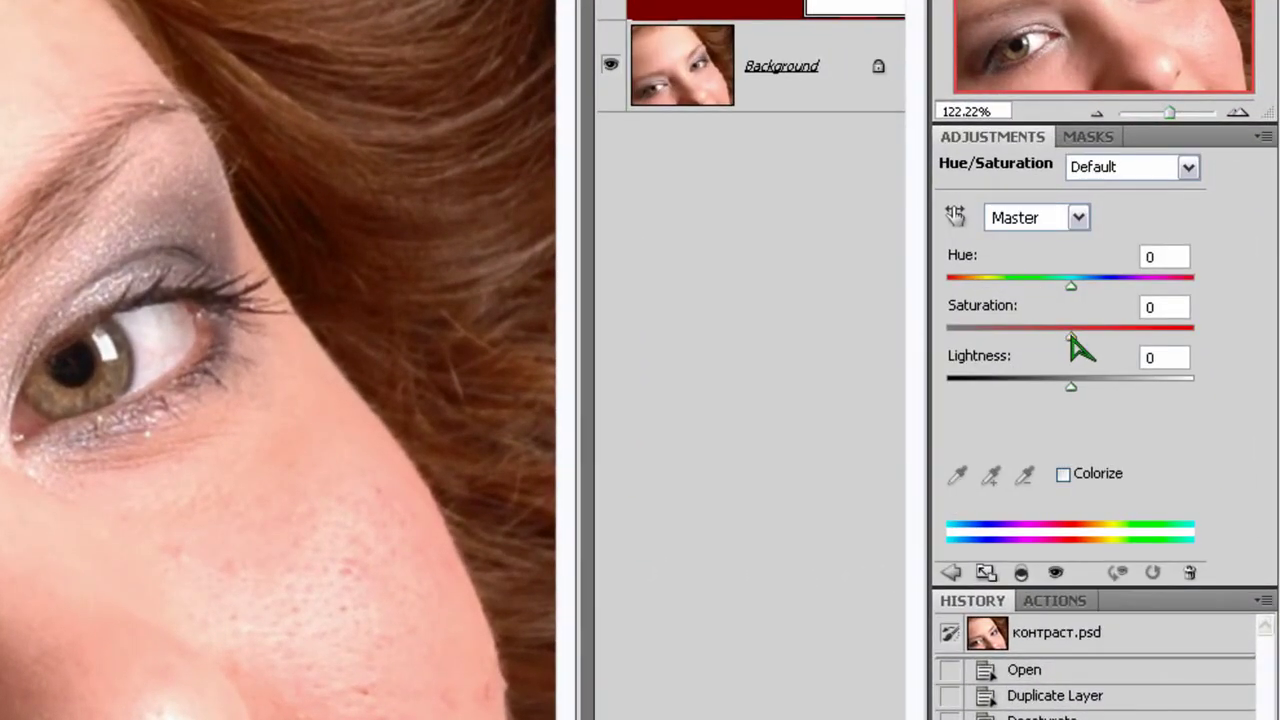
left_click_drag(1071, 338, 943, 342)
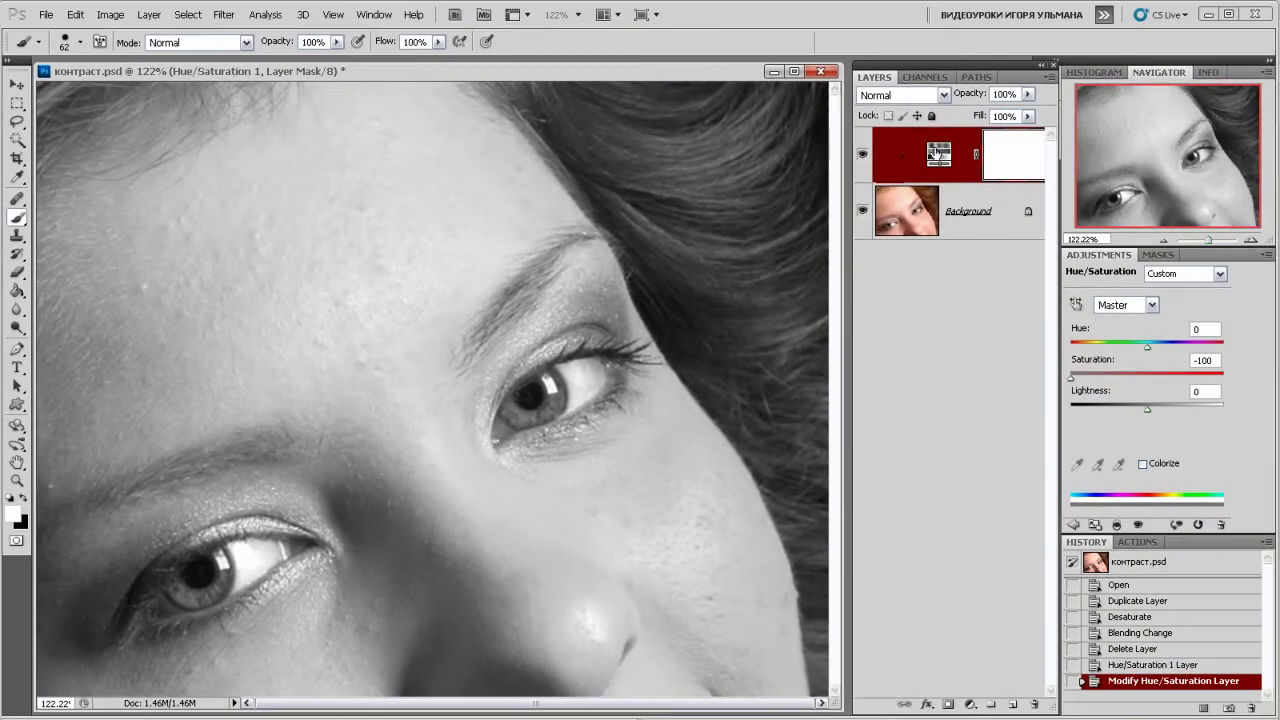
left_click(943, 95)
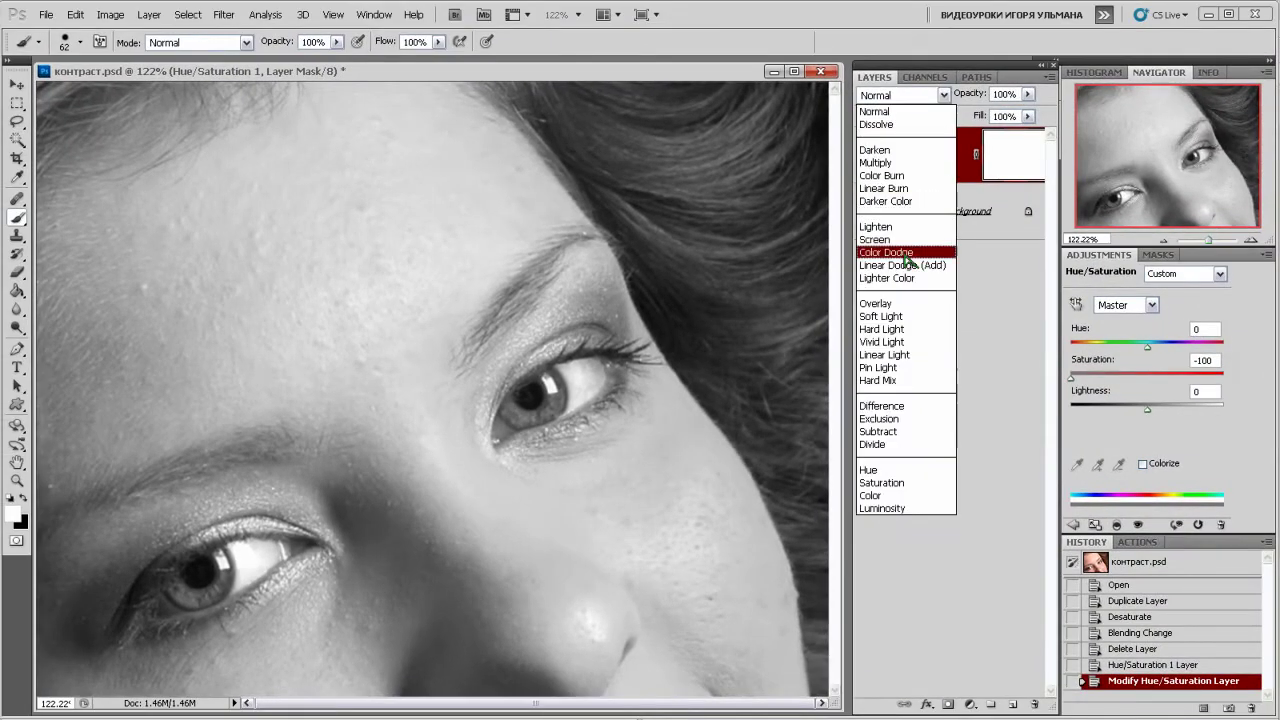
left_click(898, 318)
left_click(1028, 94)
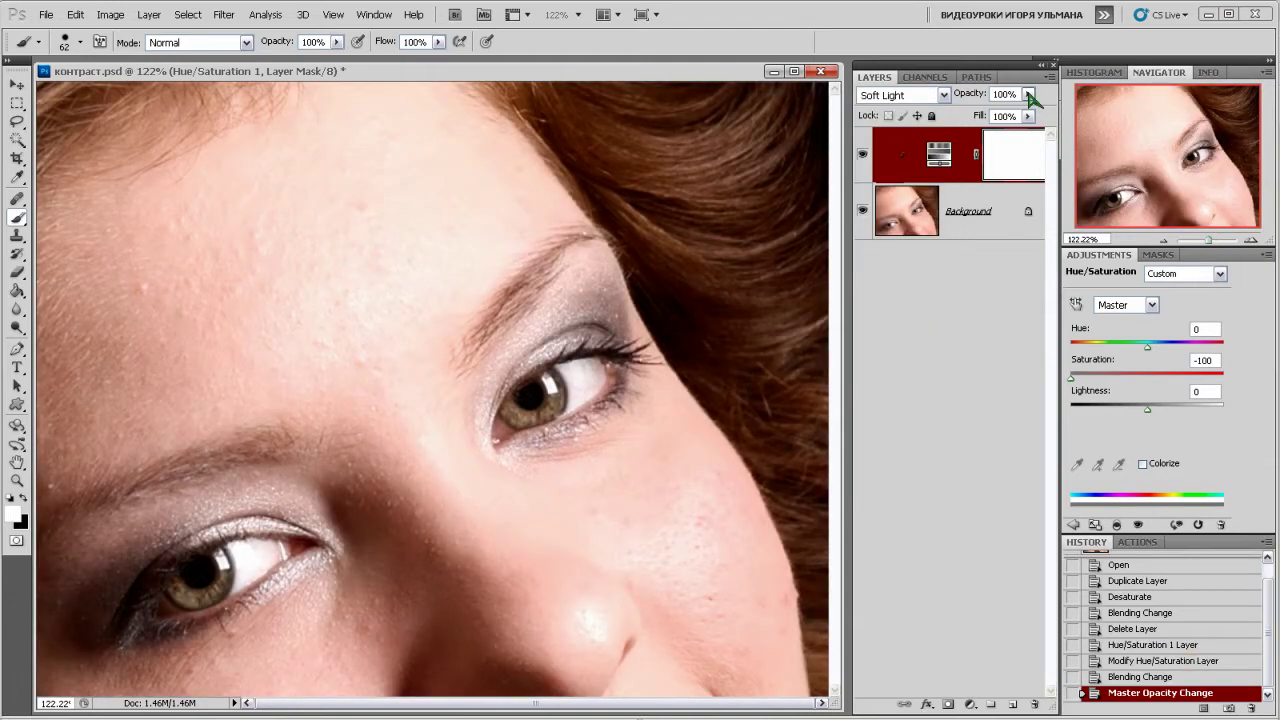
left_click(1028, 94)
Step: Lower the Hue/Saturation layer's opacity to 59%
left_click_drag(1030, 108, 983, 111)
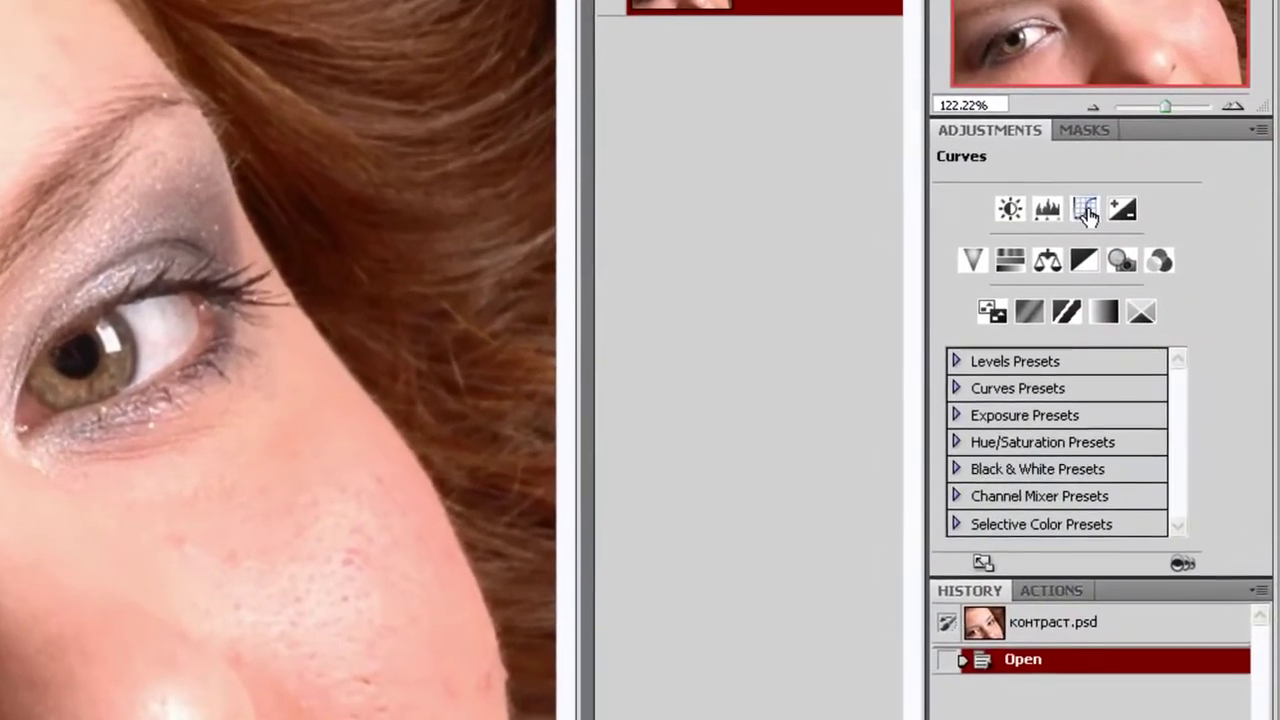
Step: Add a Curves layer with its midpoint raised from Input 112 to Output 148
left_click(1086, 210)
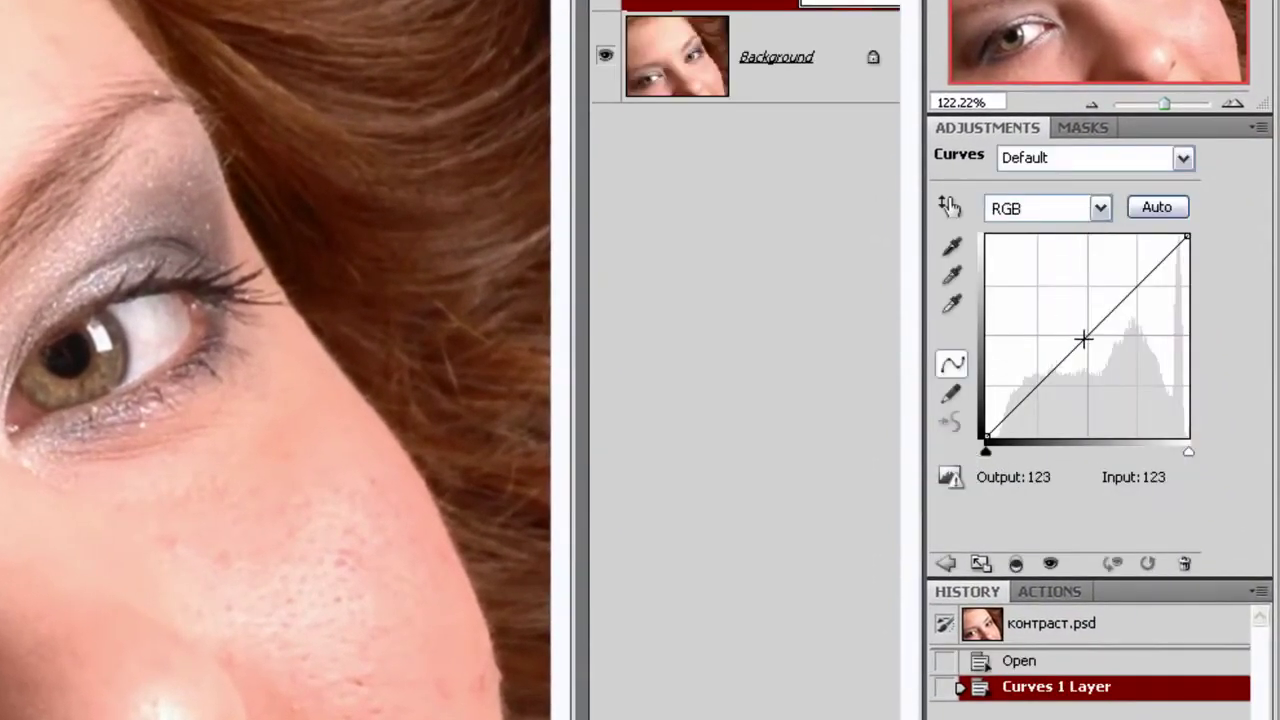
left_click_drag(1087, 337, 1075, 320)
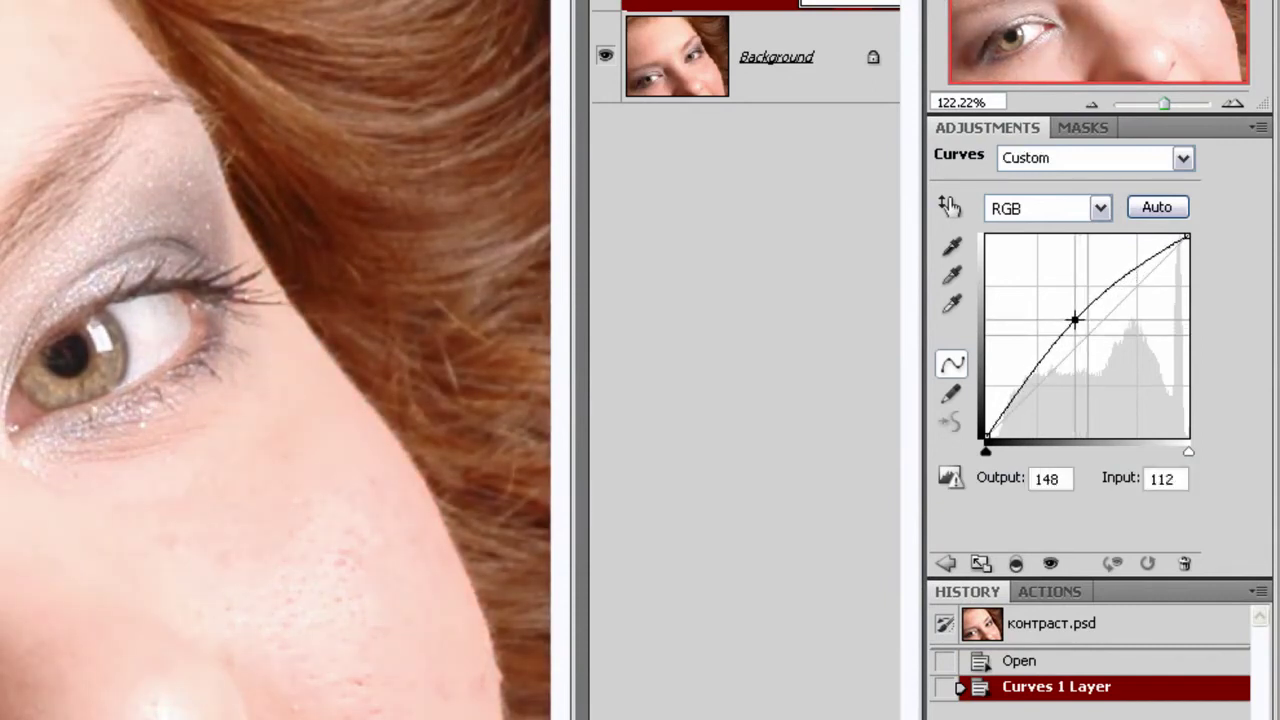
left_click_drag(1075, 320, 1075, 321)
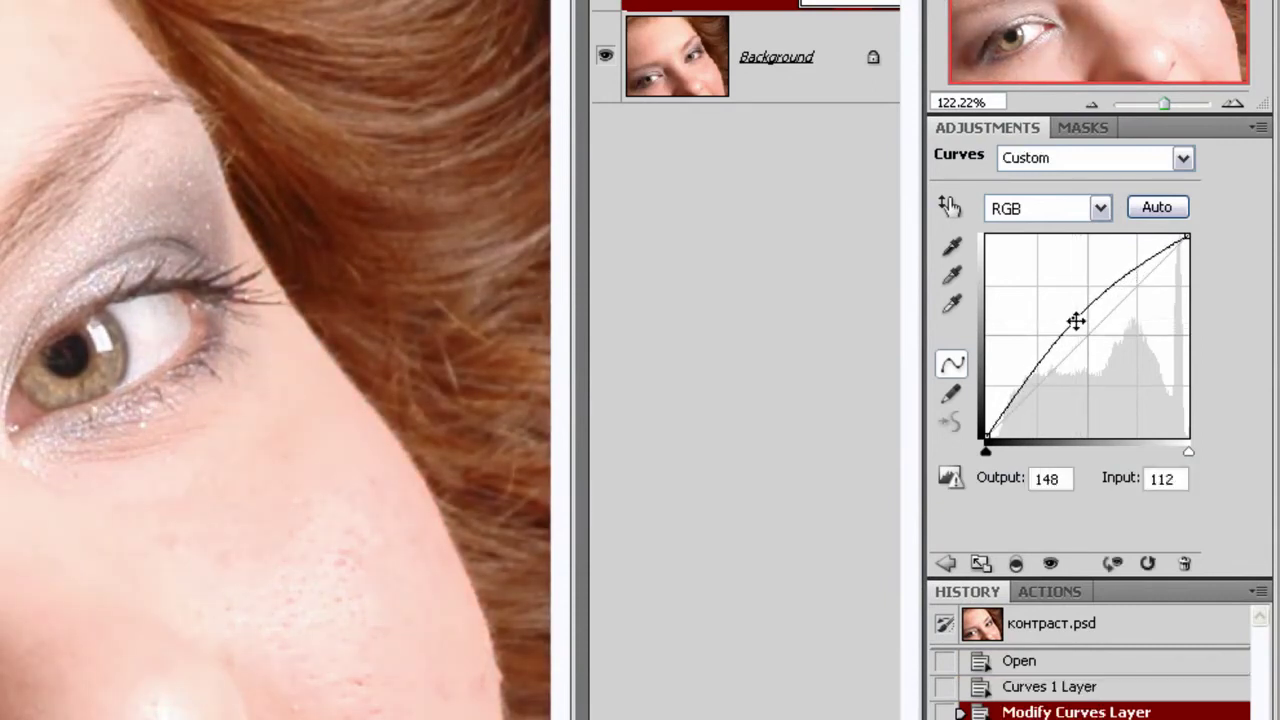
left_click(1079, 134)
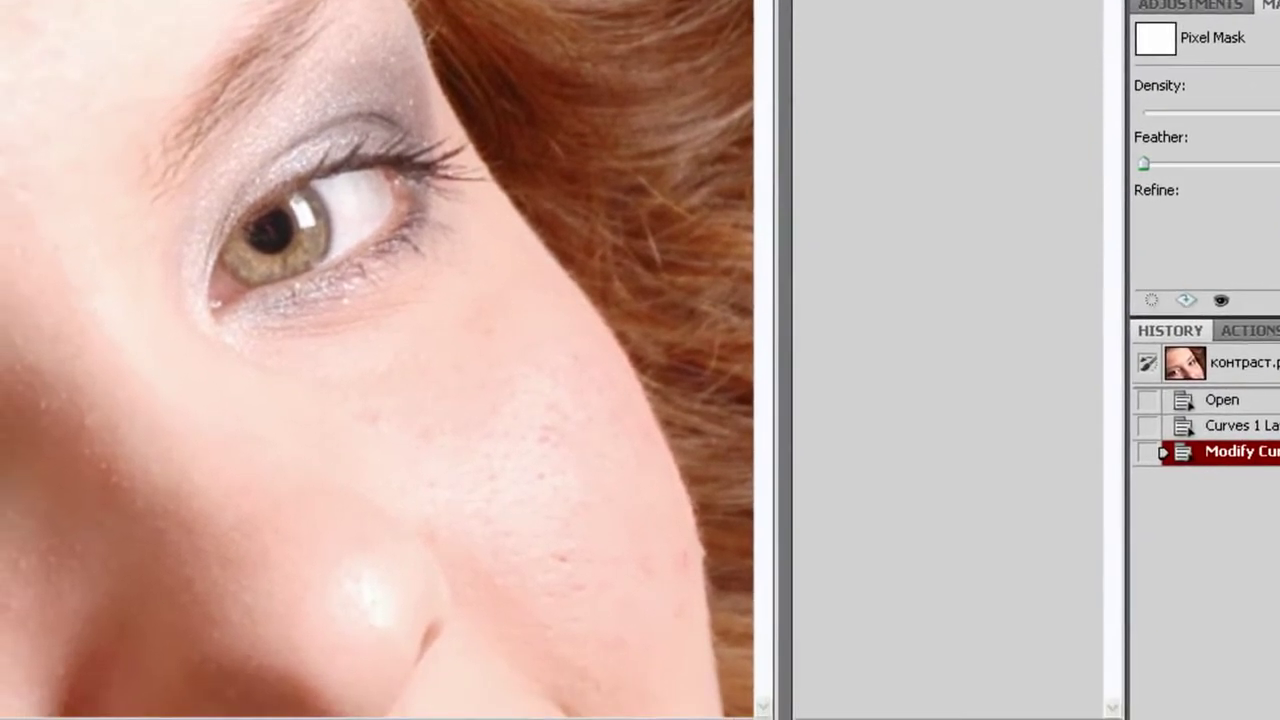
Step: Build the Curves mask with Color Range at Fuzziness 40 from forehead and face skin samples
left_click(1265, 225)
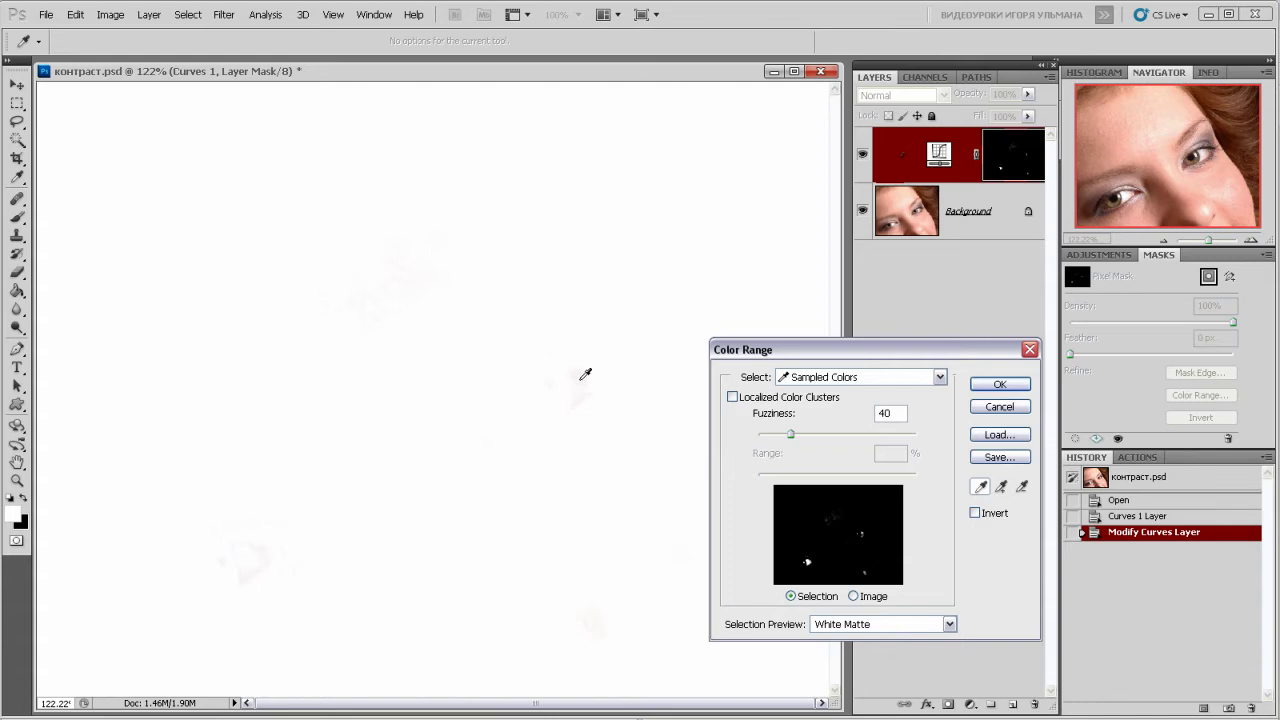
left_click(585, 374)
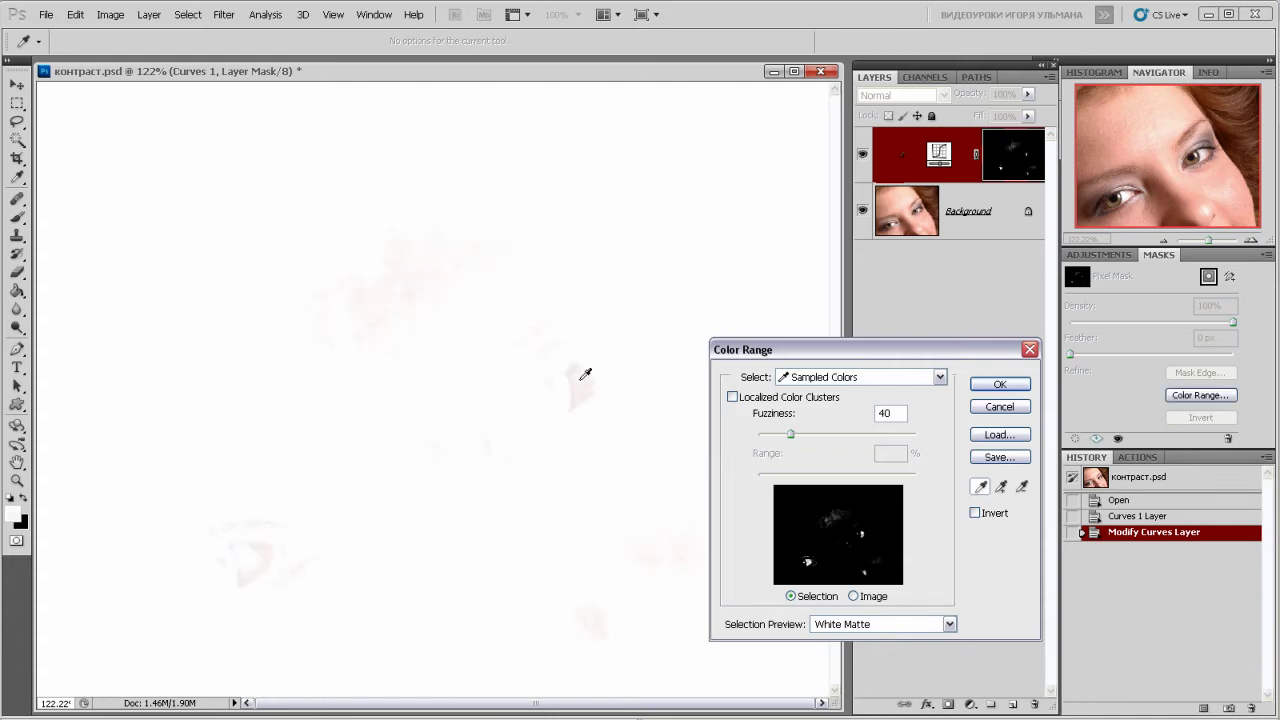
left_click(423, 276)
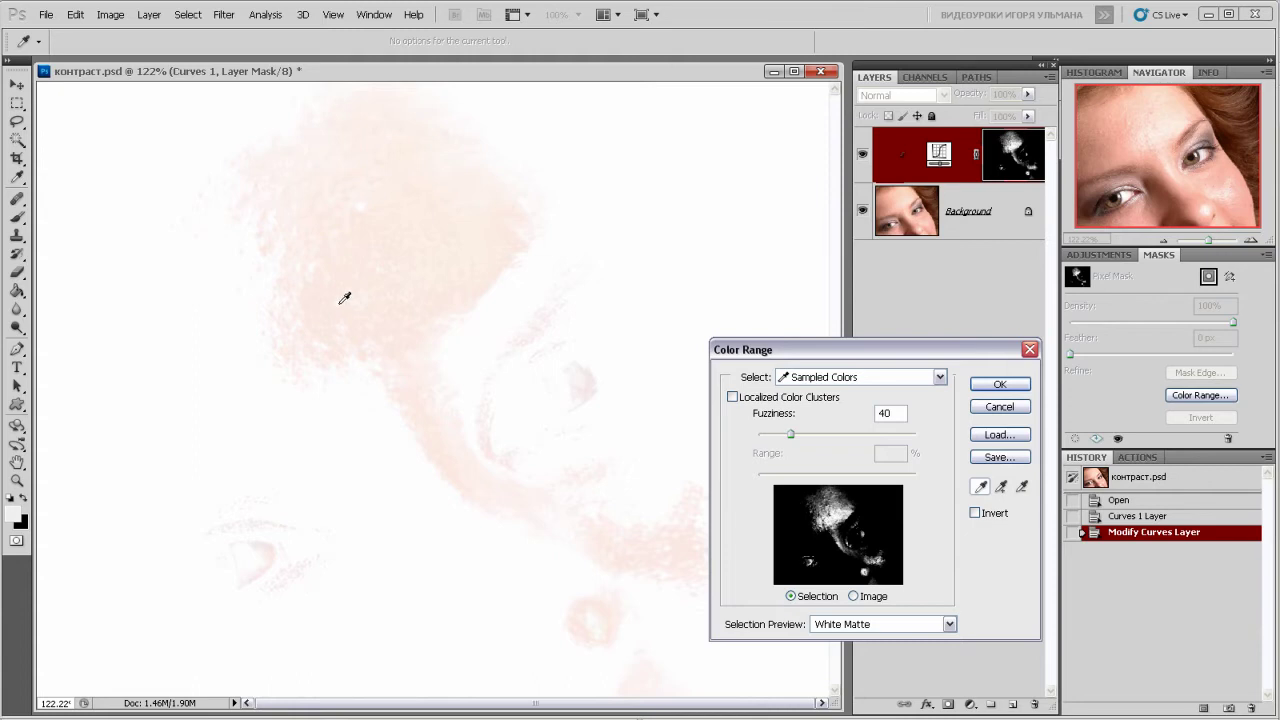
left_click(344, 298)
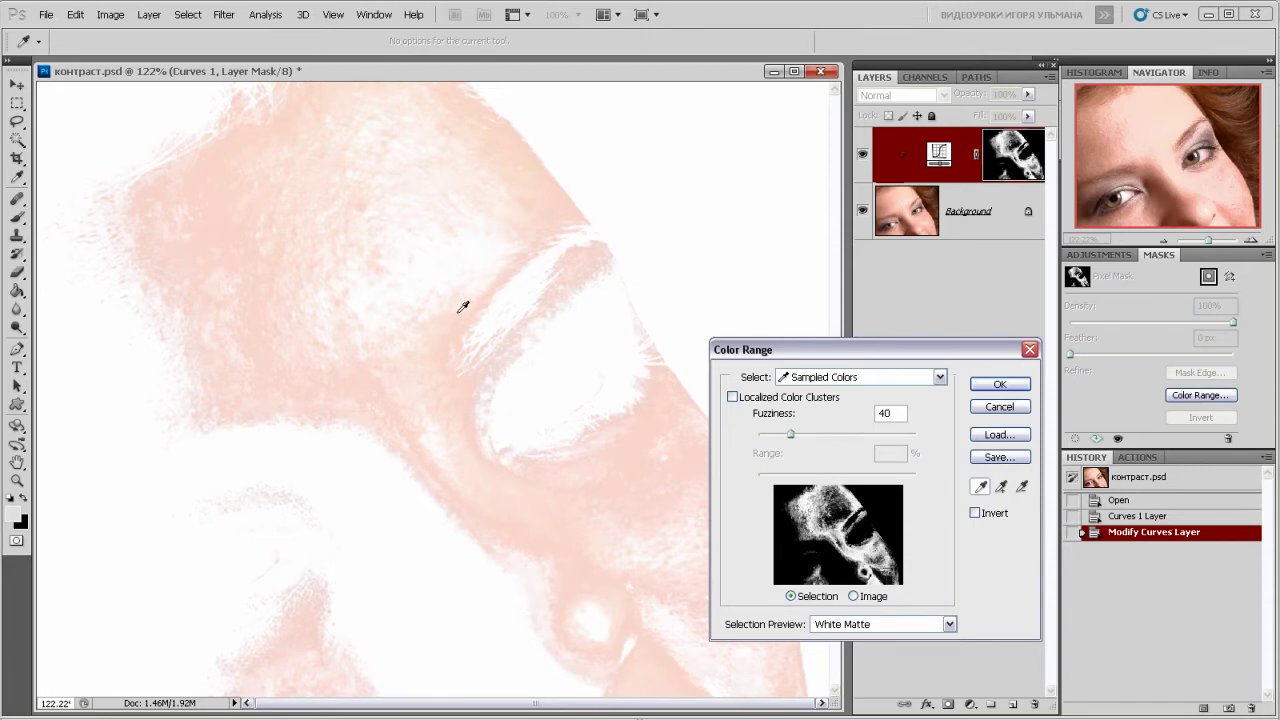
left_click(431, 271)
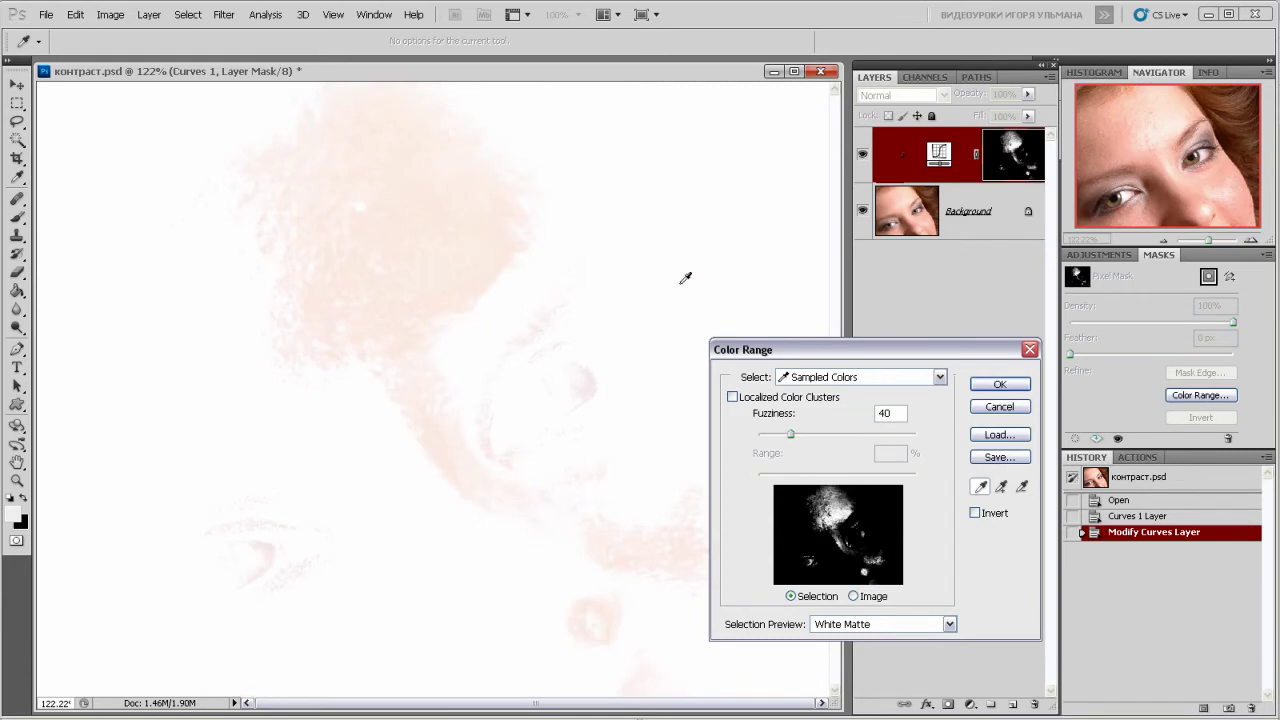
left_click(1000, 385)
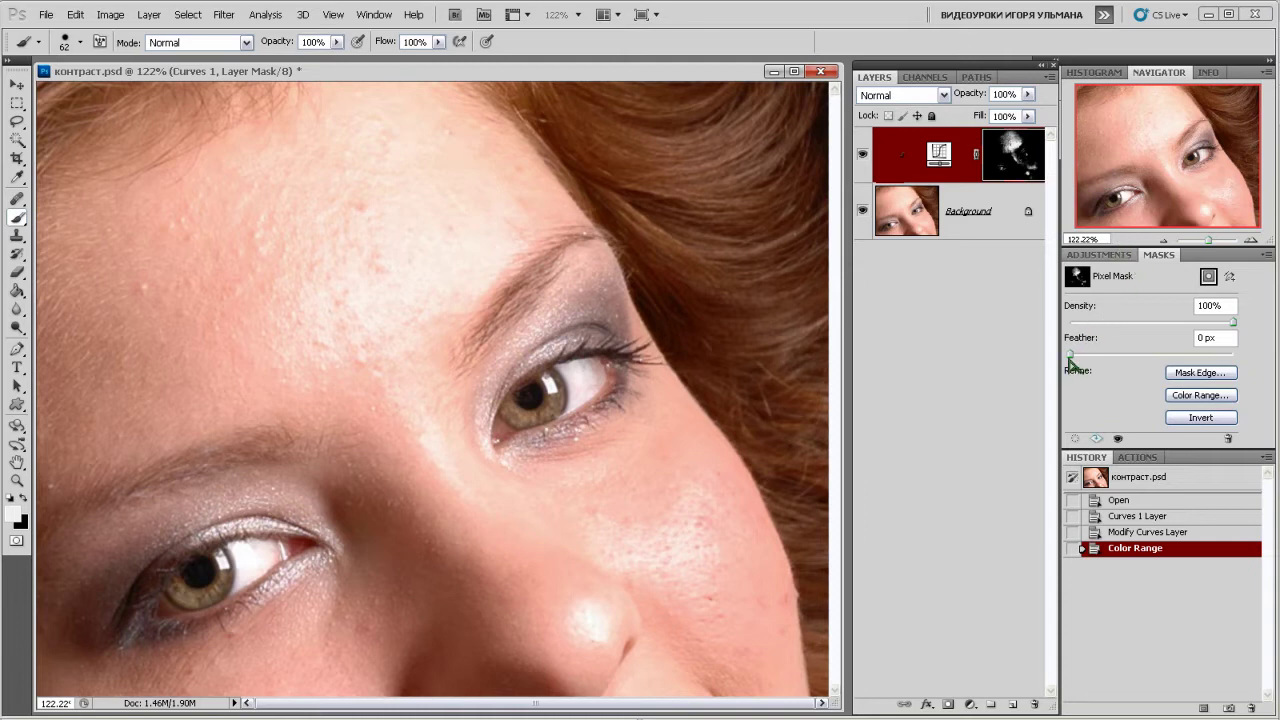
Step: Feather the Curves layer mask to 6 px
left_click_drag(1071, 357, 1099, 358)
left_click_drag(1113, 358, 1123, 358)
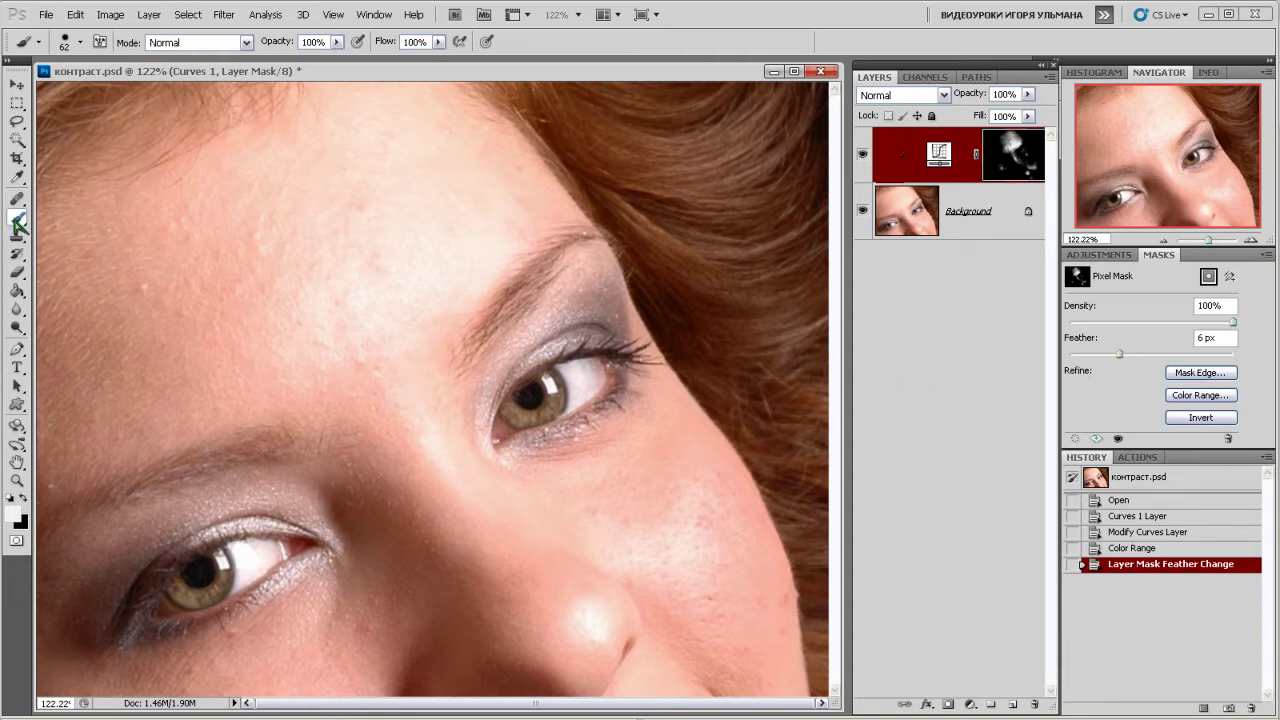
left_click(425, 310)
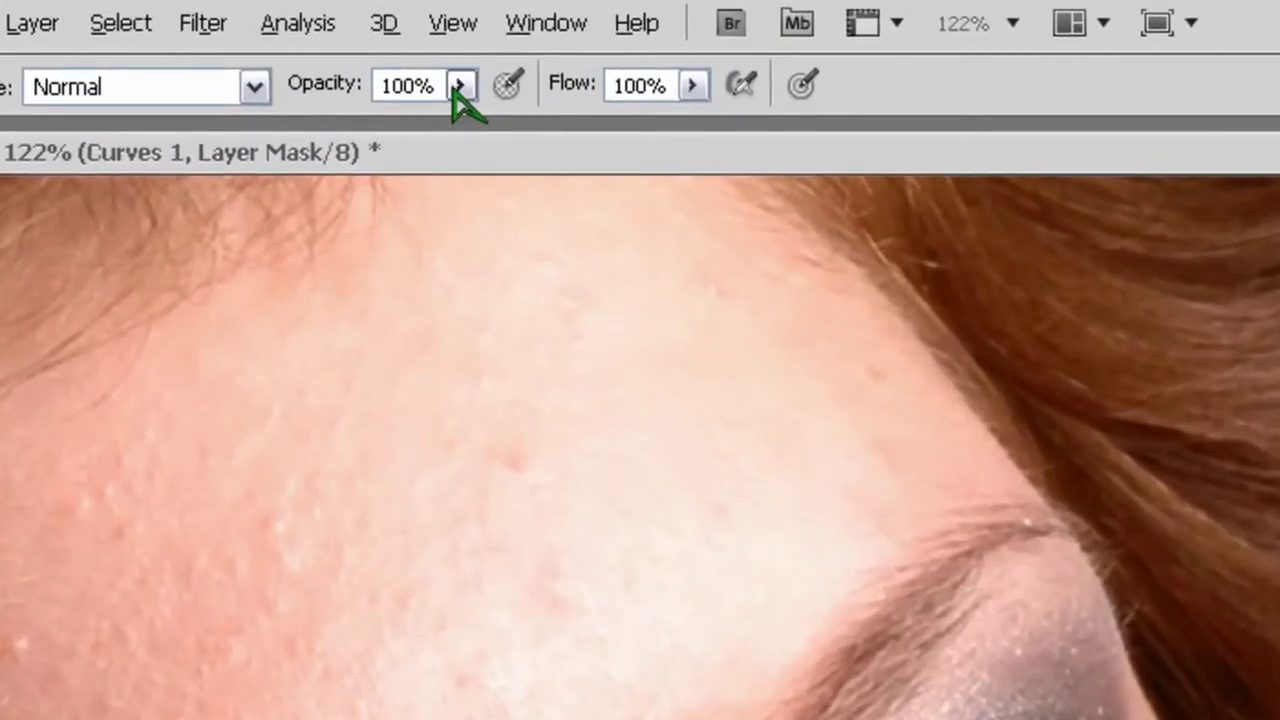
Step: Paint the mask over the hair beside the brow with a 30% opacity brush
left_click(460, 86)
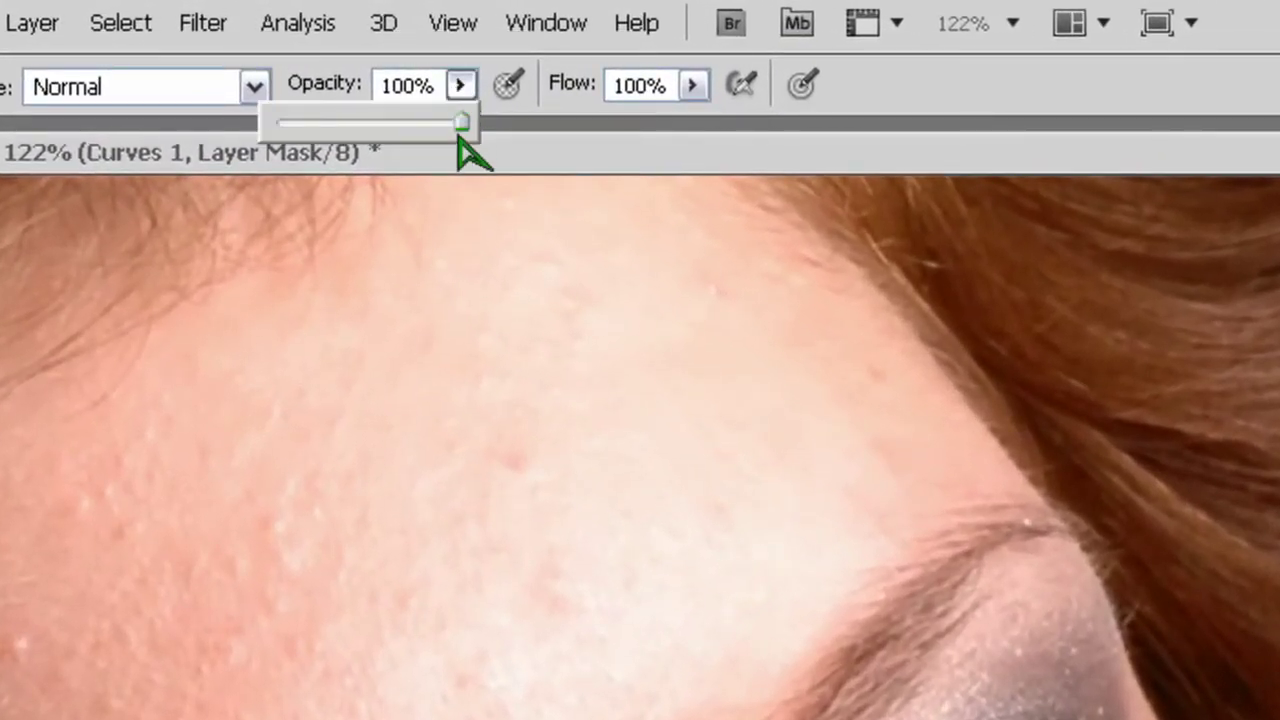
left_click_drag(460, 123, 336, 125)
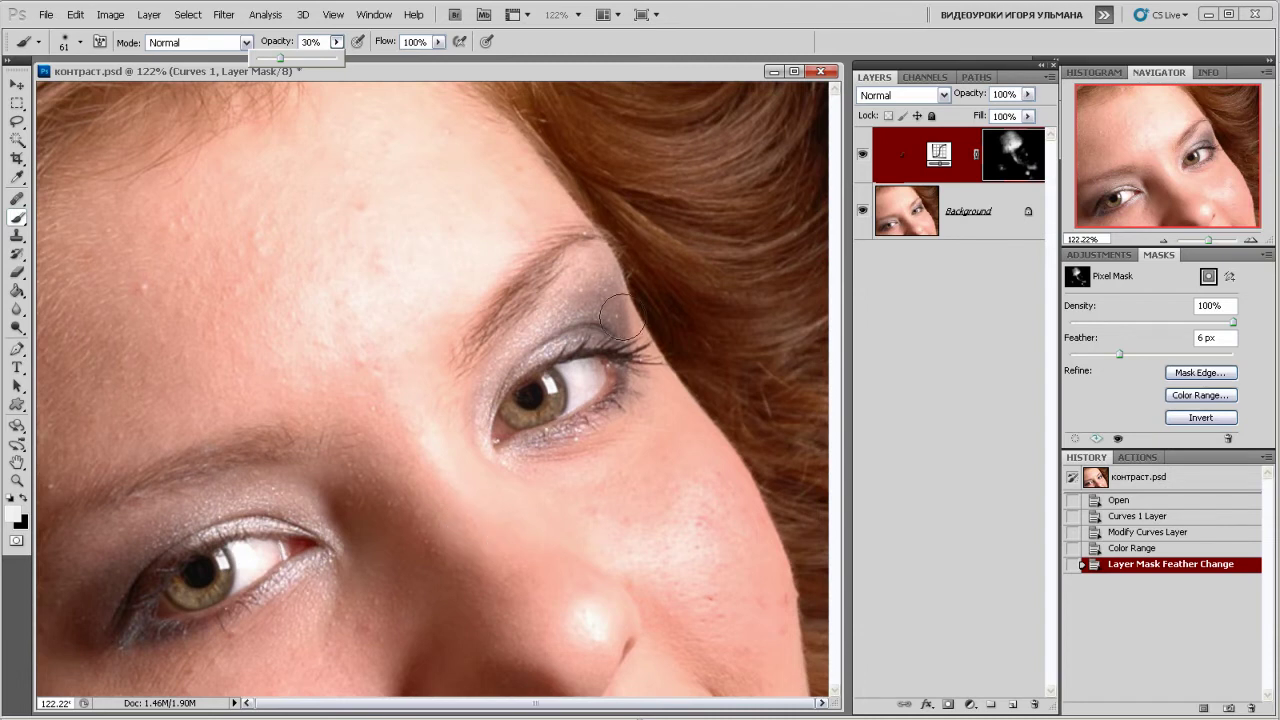
left_click(612, 158)
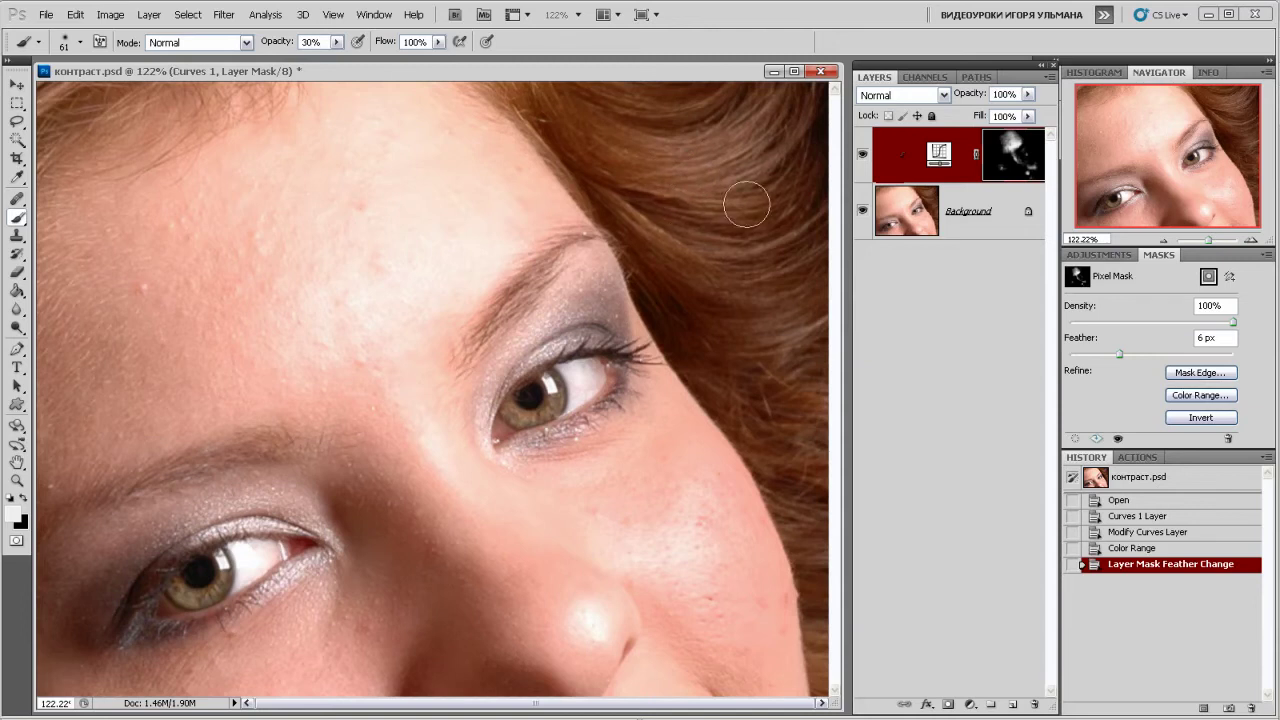
left_click(768, 336)
left_click_drag(623, 157, 740, 300)
left_click(762, 372)
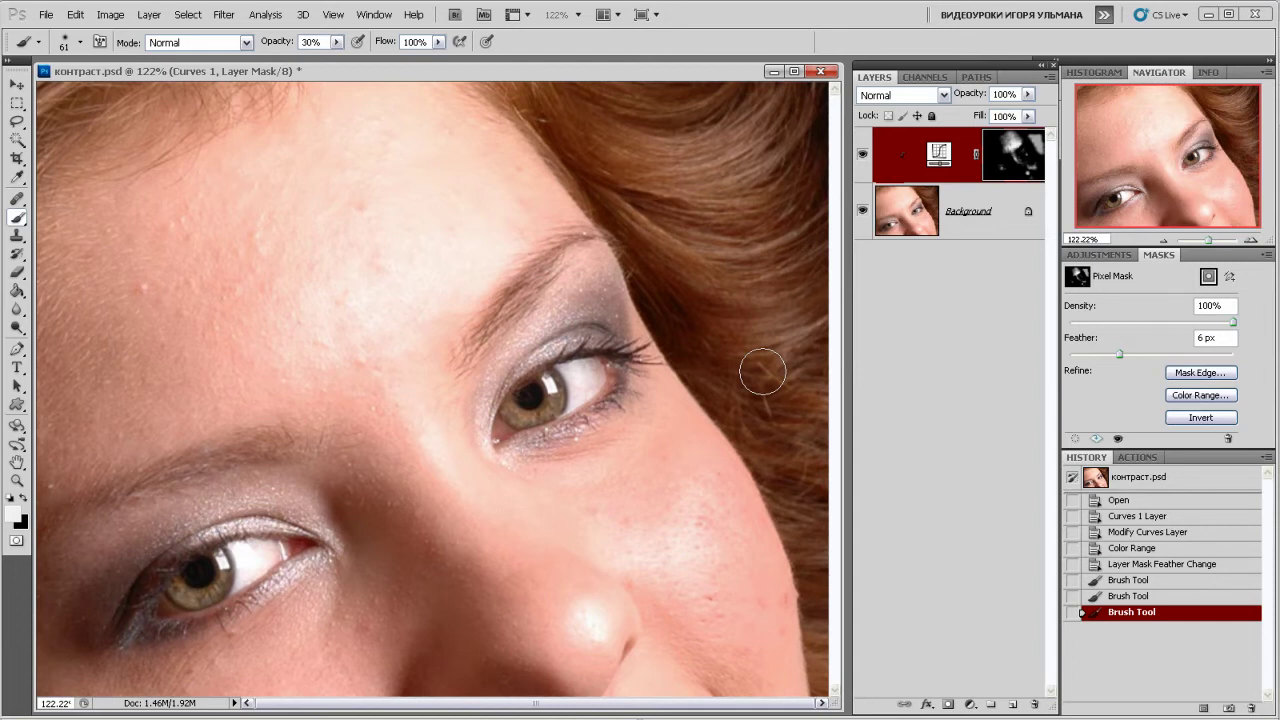
Step: Raise the brush opacity to 63% and paint the mask along the hair edge
left_click(337, 42)
left_click_drag(334, 58, 364, 60)
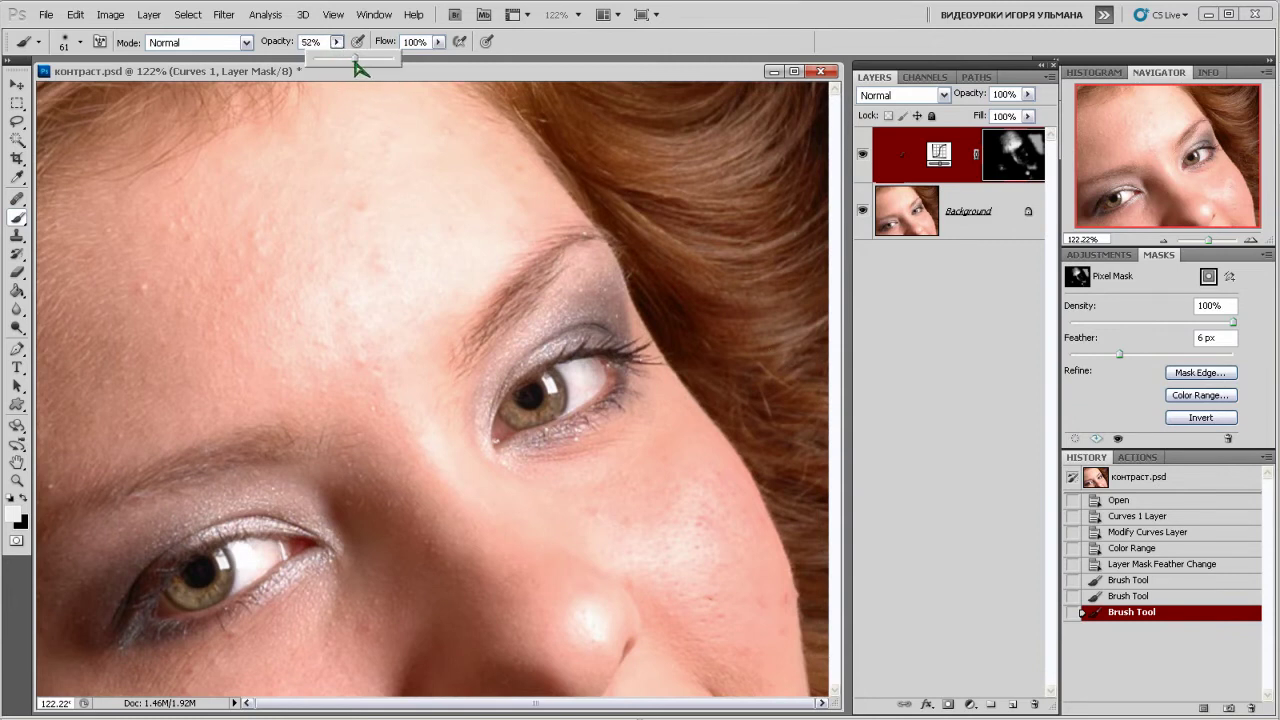
left_click(625, 155)
left_click_drag(753, 384, 762, 408)
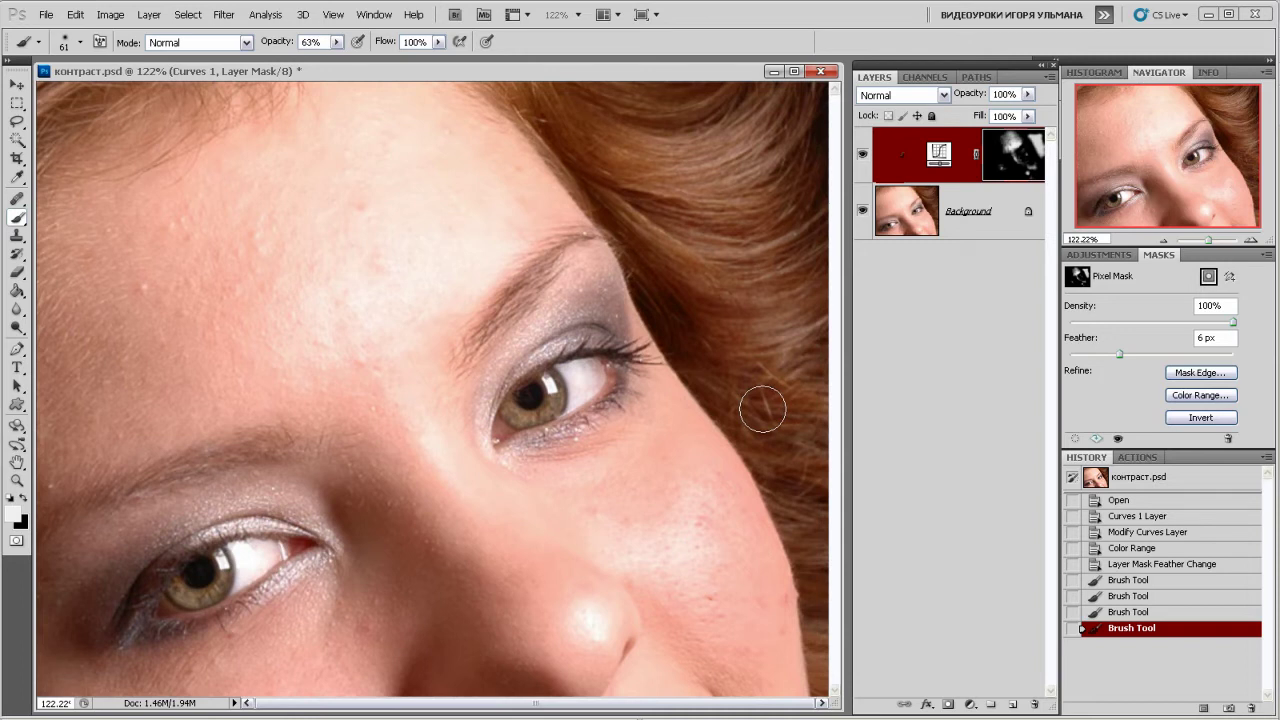
Step: Nudge the Curves 1 point up to strengthen the brightening slightly
left_click(940, 155)
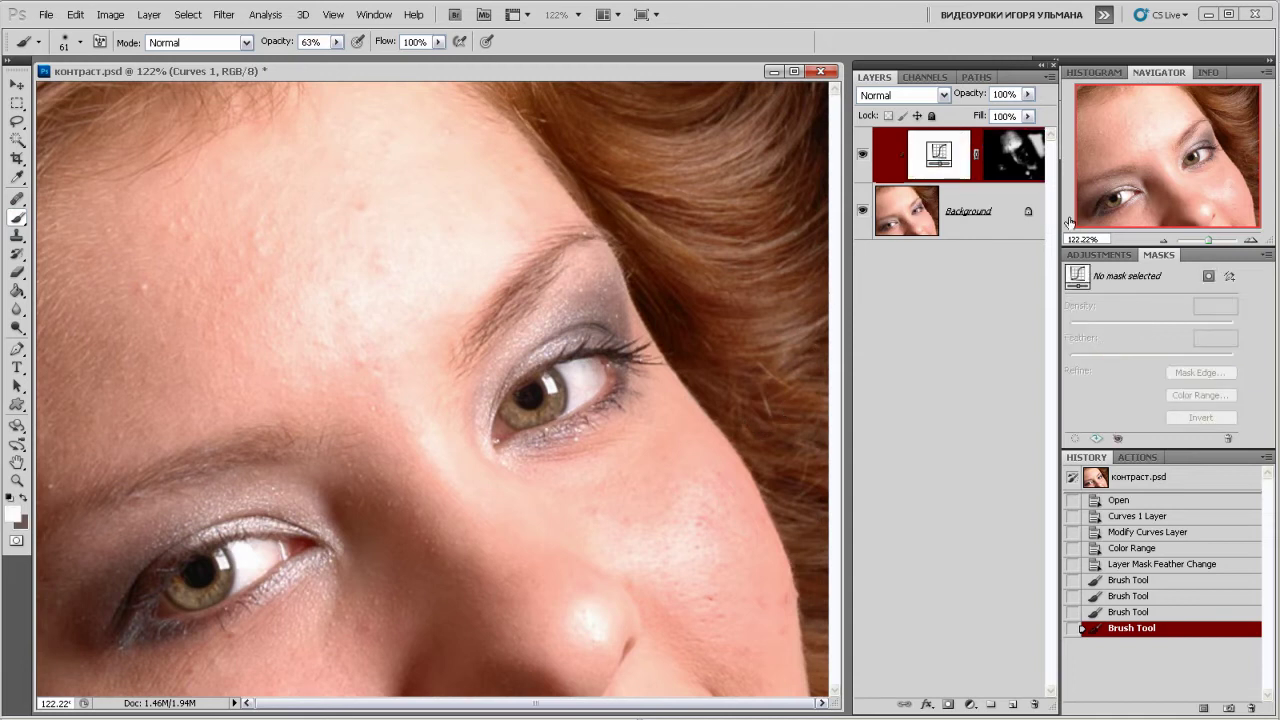
left_click(1099, 254)
left_click_drag(1153, 373, 1148, 364)
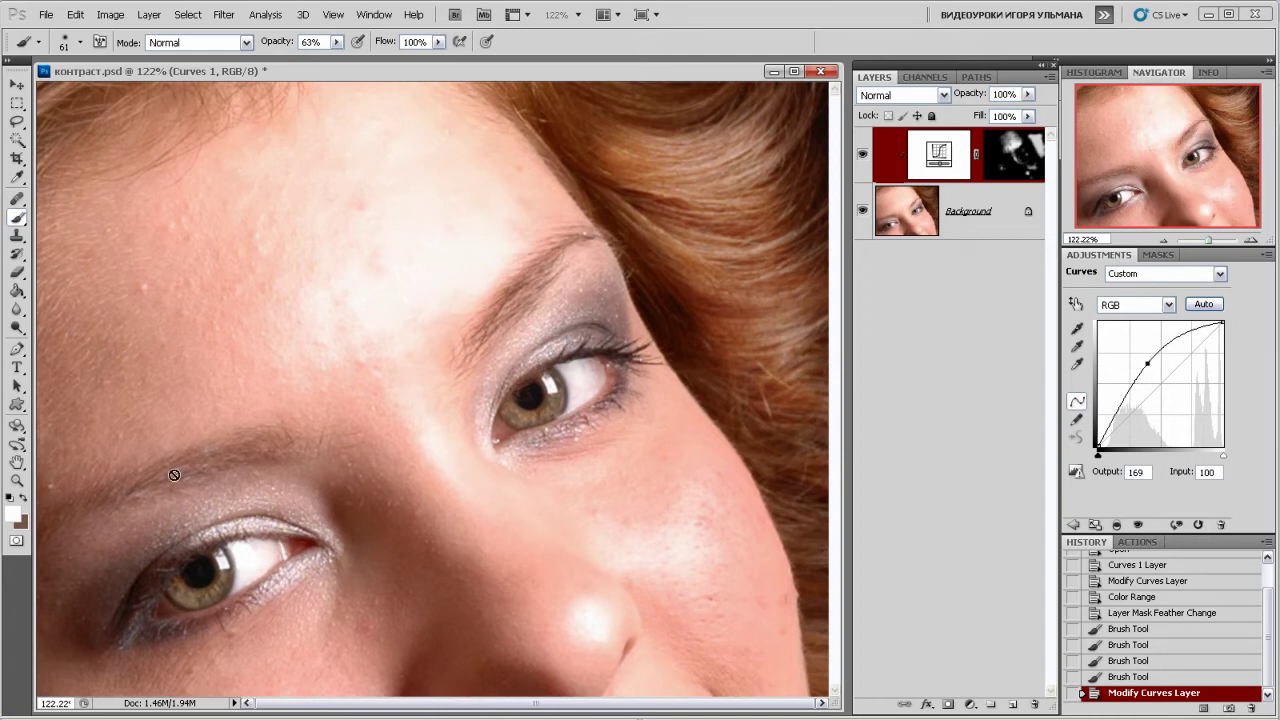
Step: Reset colours to black and white and paint the Curves 1 mask along the eyebrow and hair
left_click(10, 497)
left_click(1017, 160)
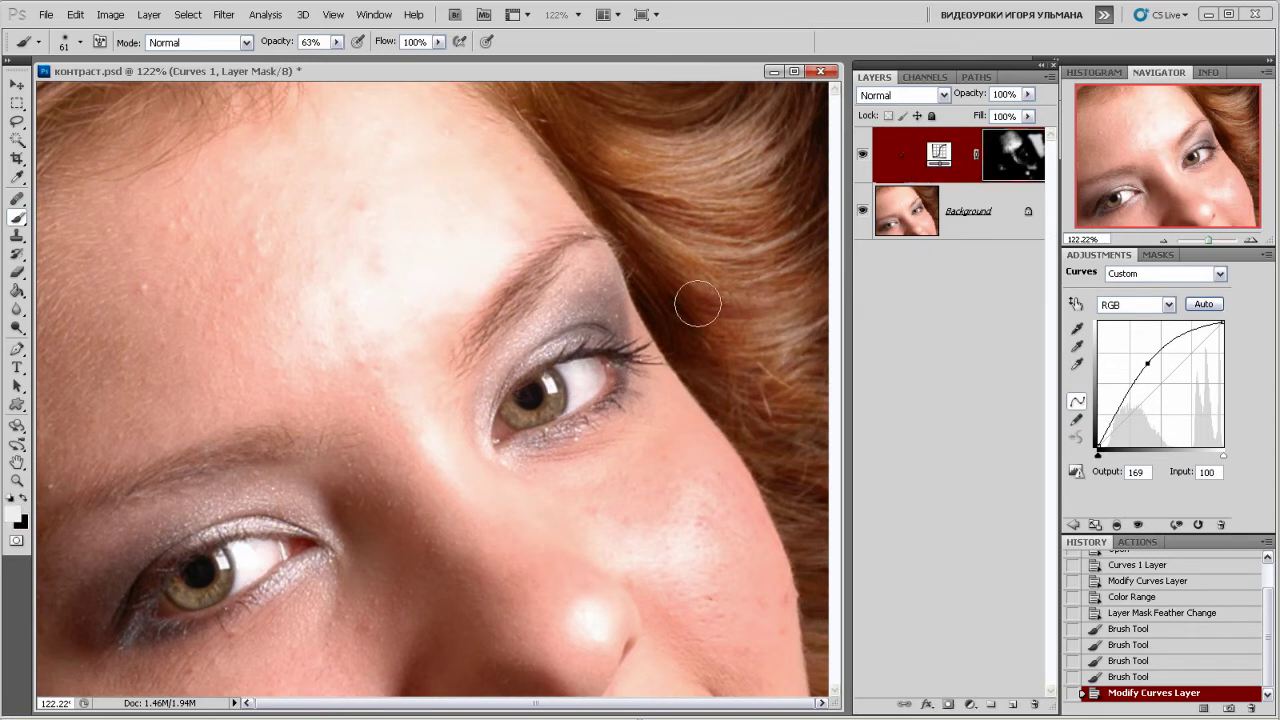
left_click_drag(663, 292, 686, 337)
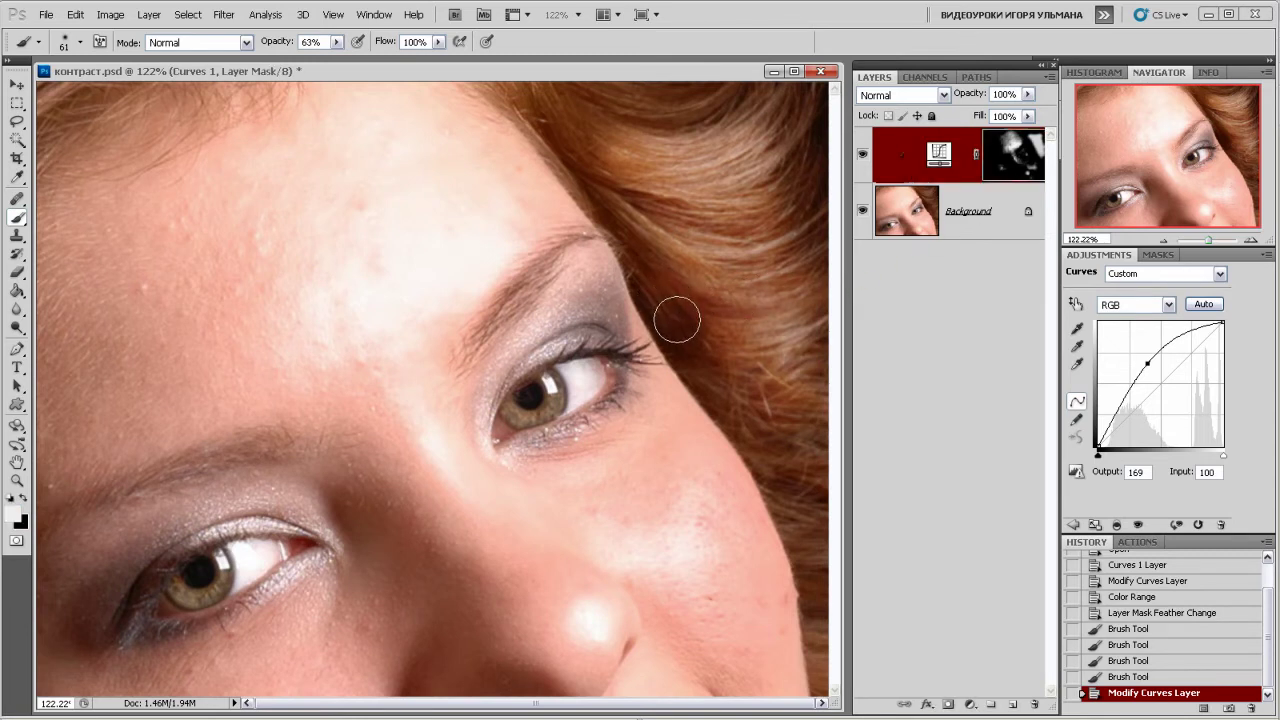
left_click_drag(668, 295, 648, 261)
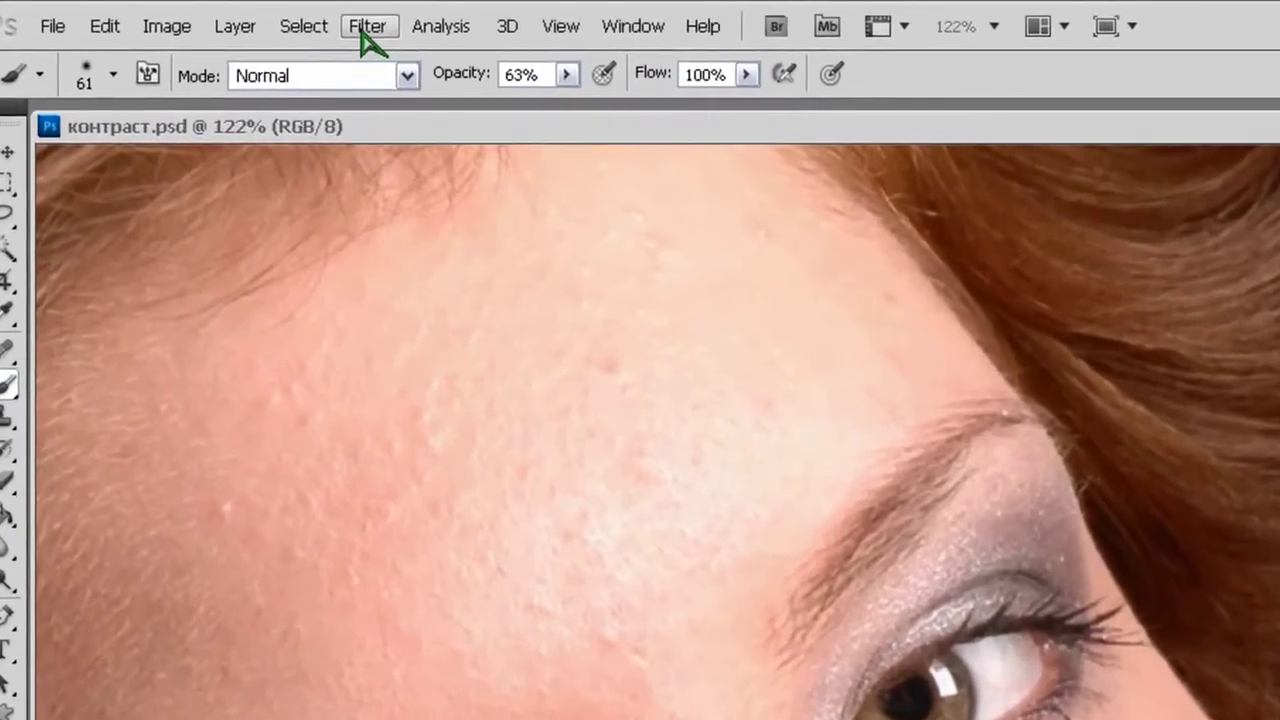
Step: Apply Unsharp Mask with Amount 28%, Radius 250 pixels and Threshold 0
left_click(366, 28)
mouse_move(402, 416)
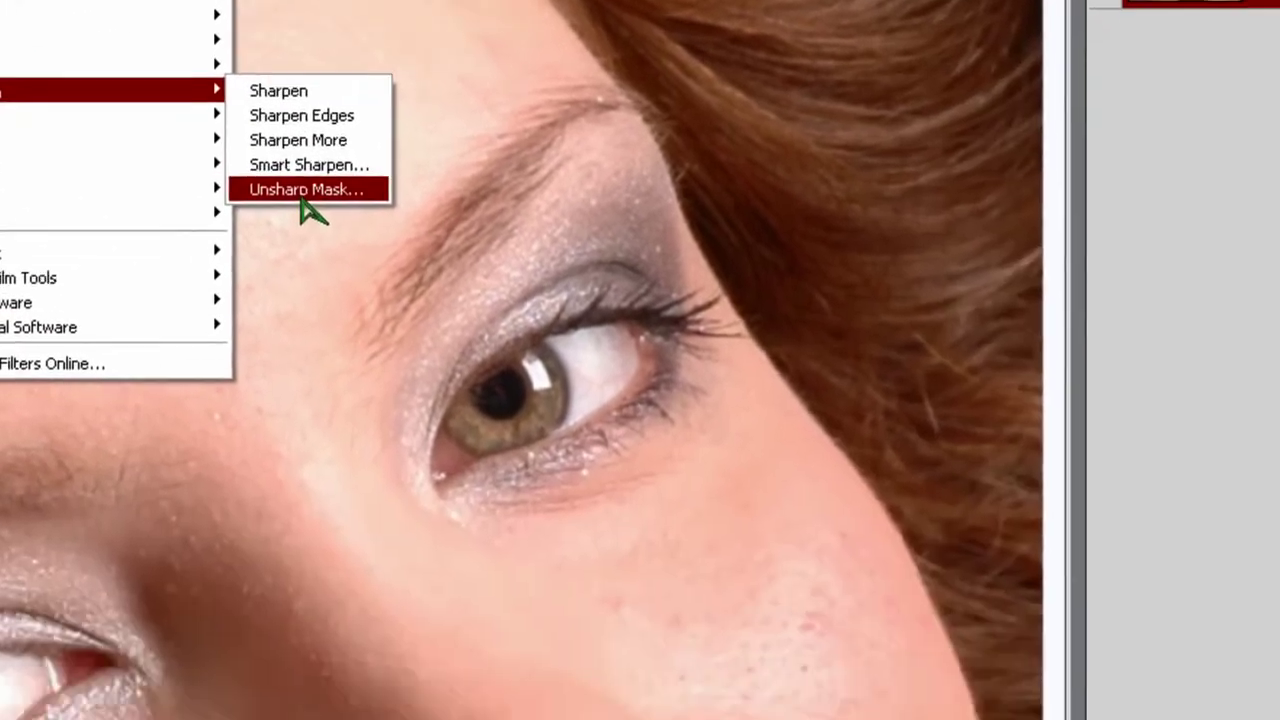
left_click(734, 512)
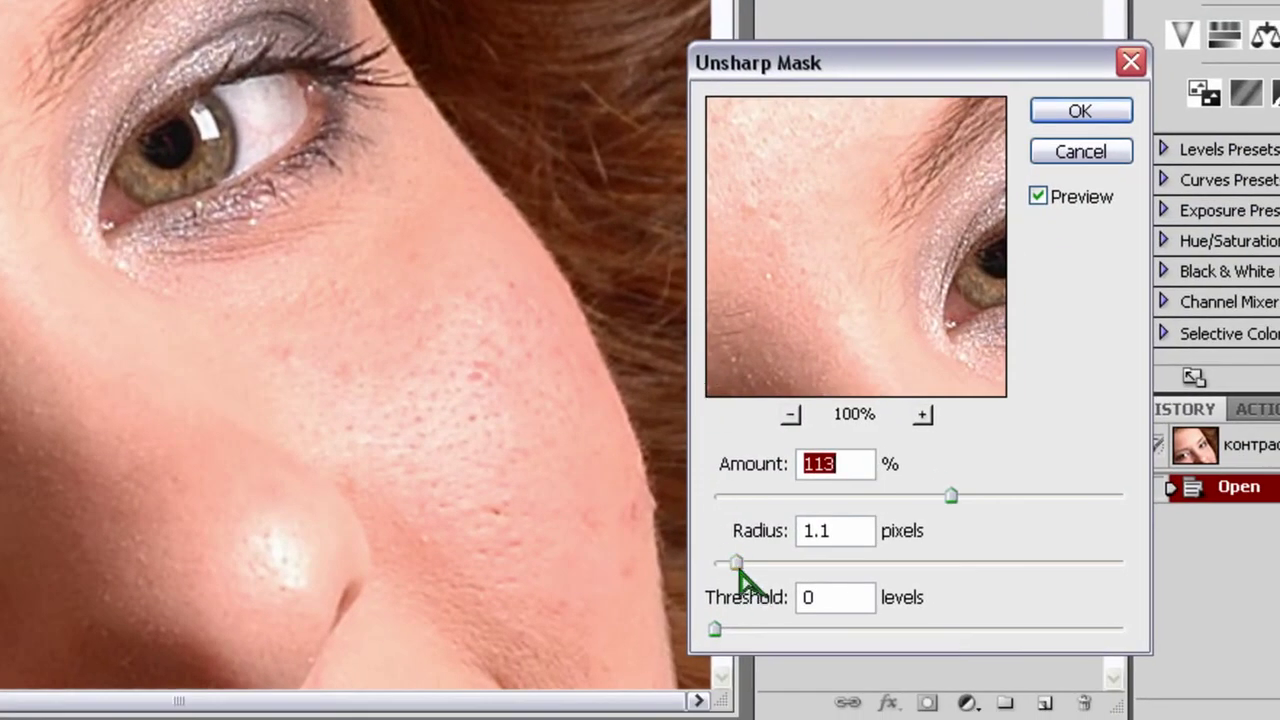
left_click_drag(740, 568, 1141, 588)
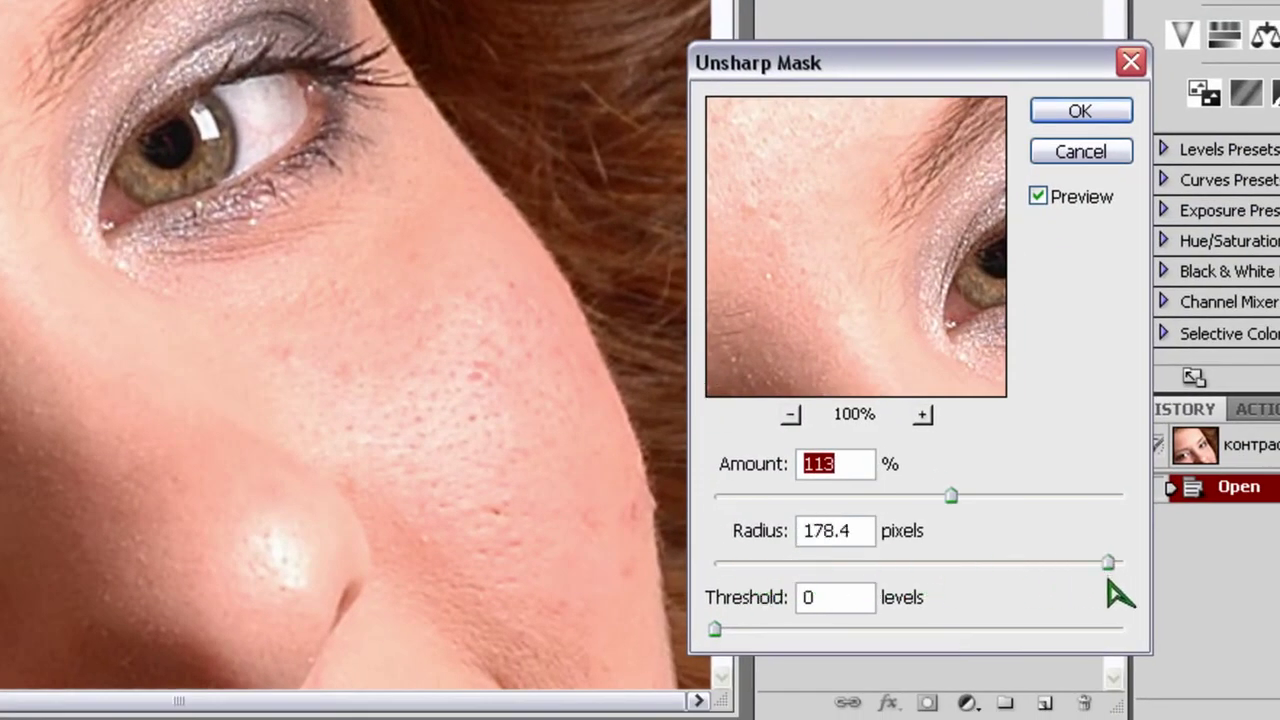
key("Tab")
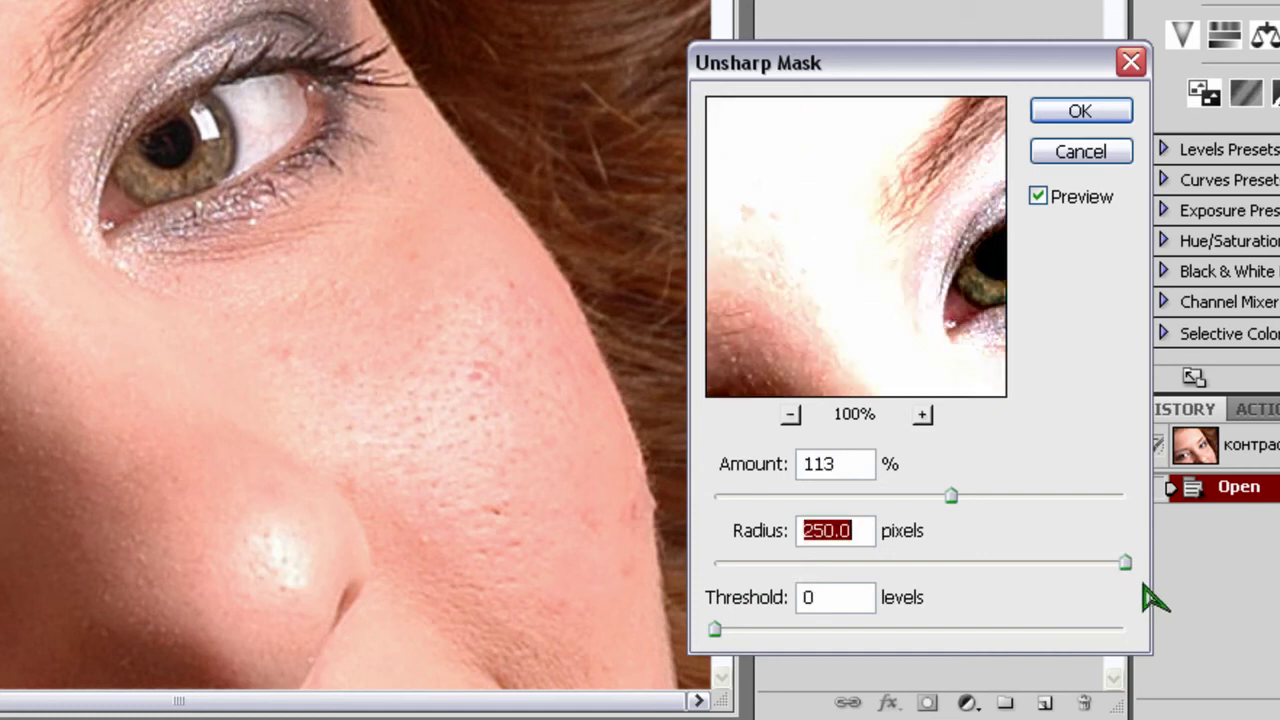
left_click_drag(951, 496, 700, 510)
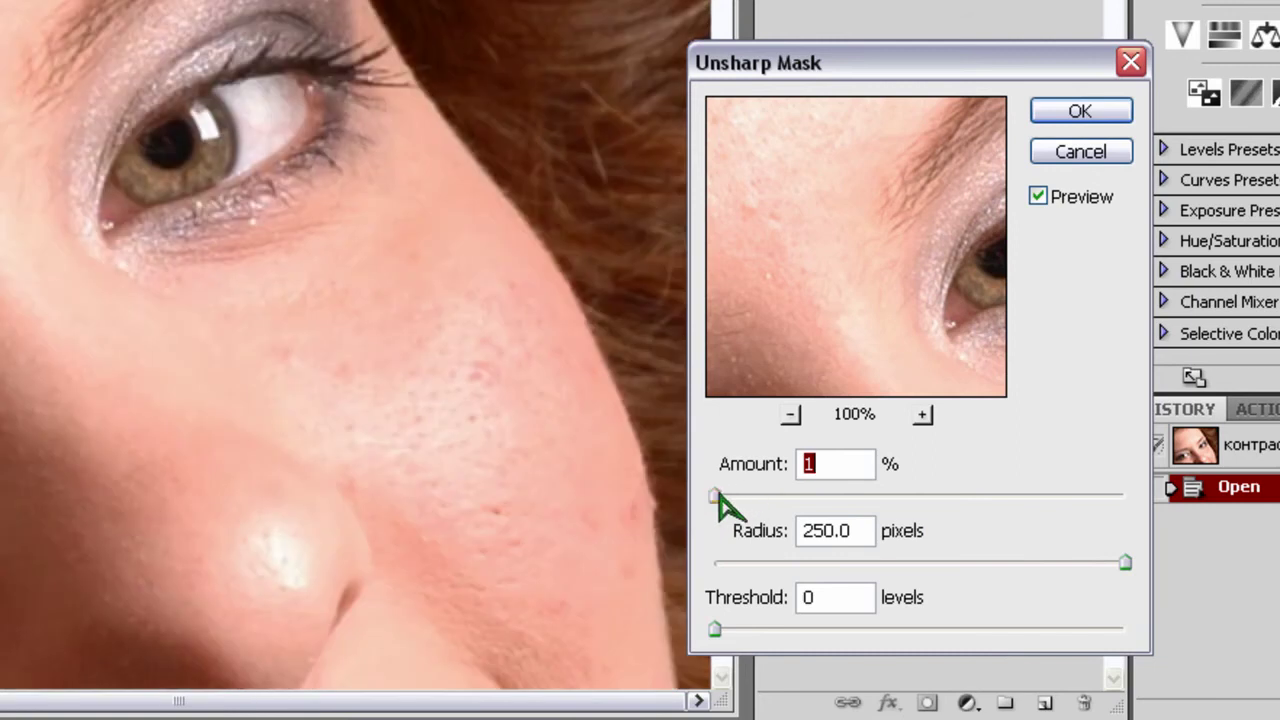
mouse_move(717, 497)
left_mouse_down()
mouse_move(796, 497)
mouse_move(776, 497)
left_mouse_up()
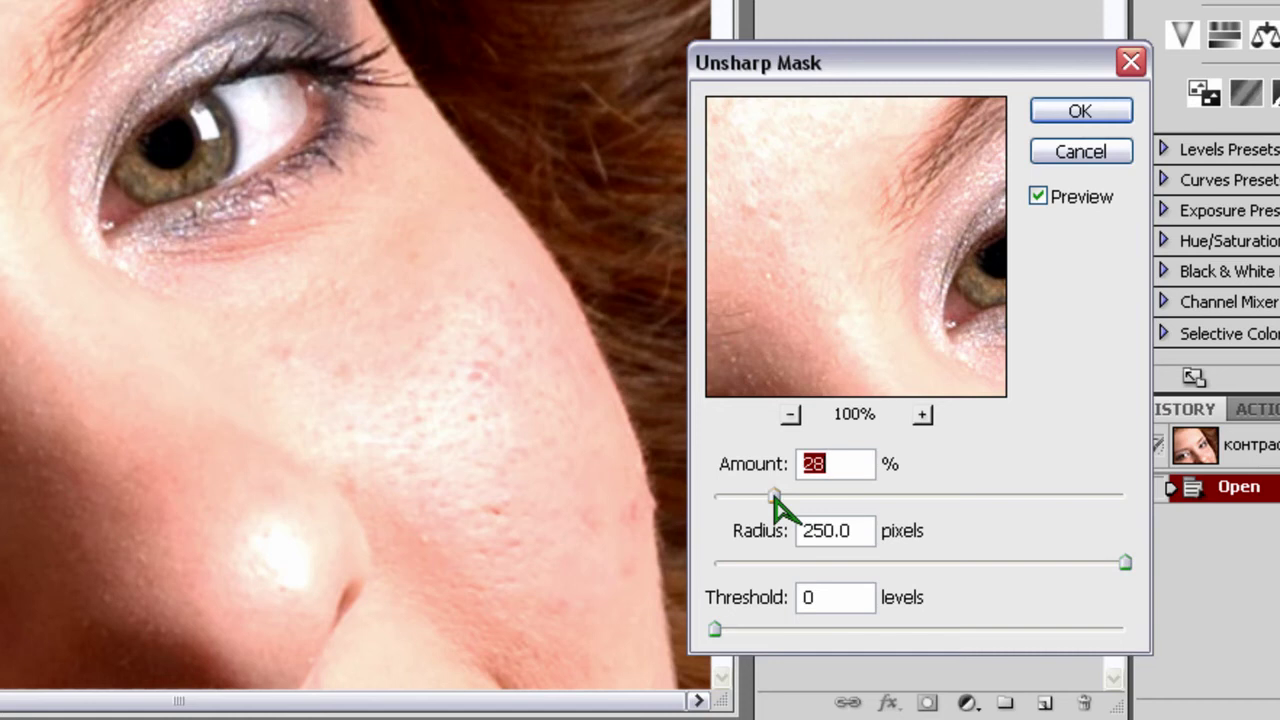
left_click(1080, 112)
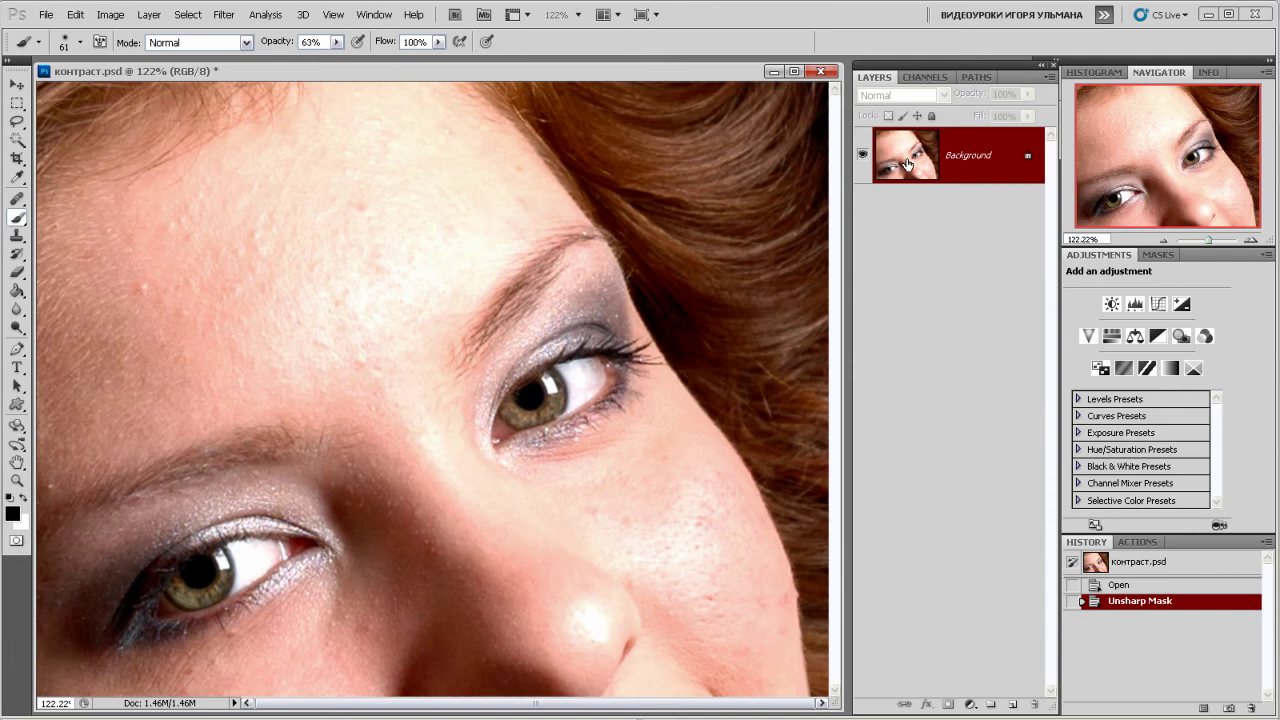
Step: Create a Background copy layer and open the Layer Style blending options for it
left_click_drag(907, 163, 1013, 704)
right_click(962, 163)
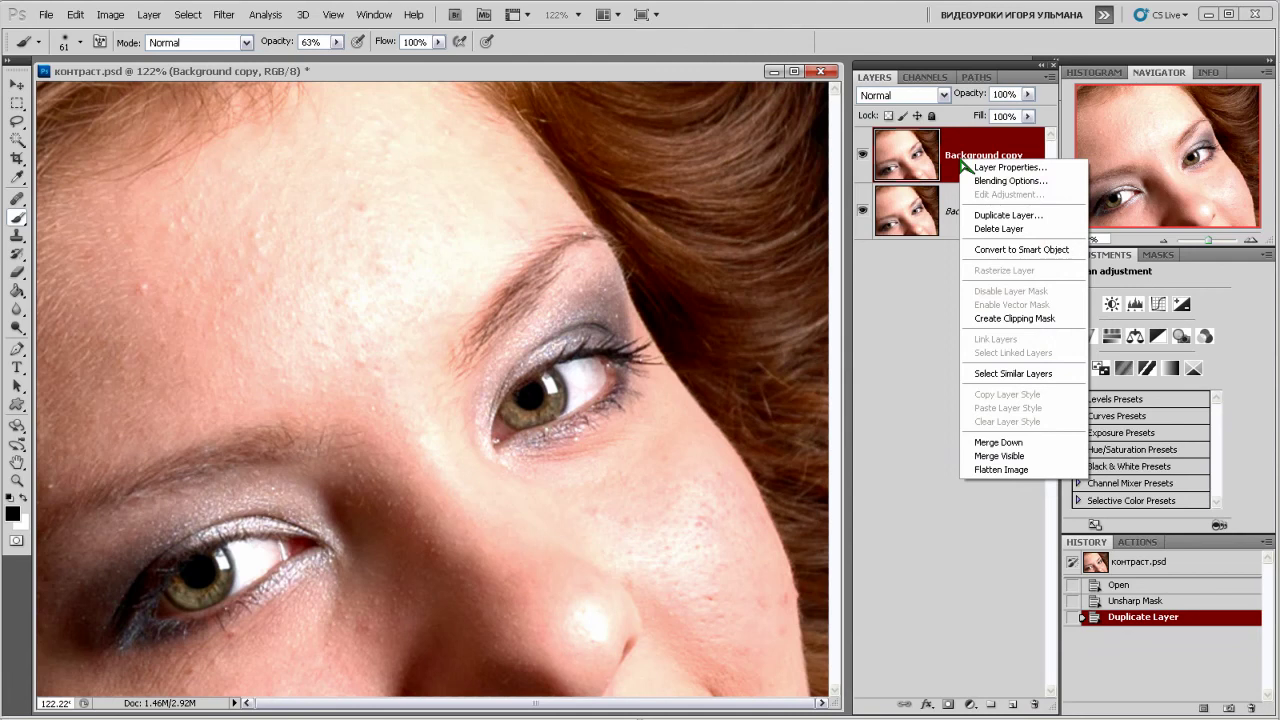
left_click(1000, 181)
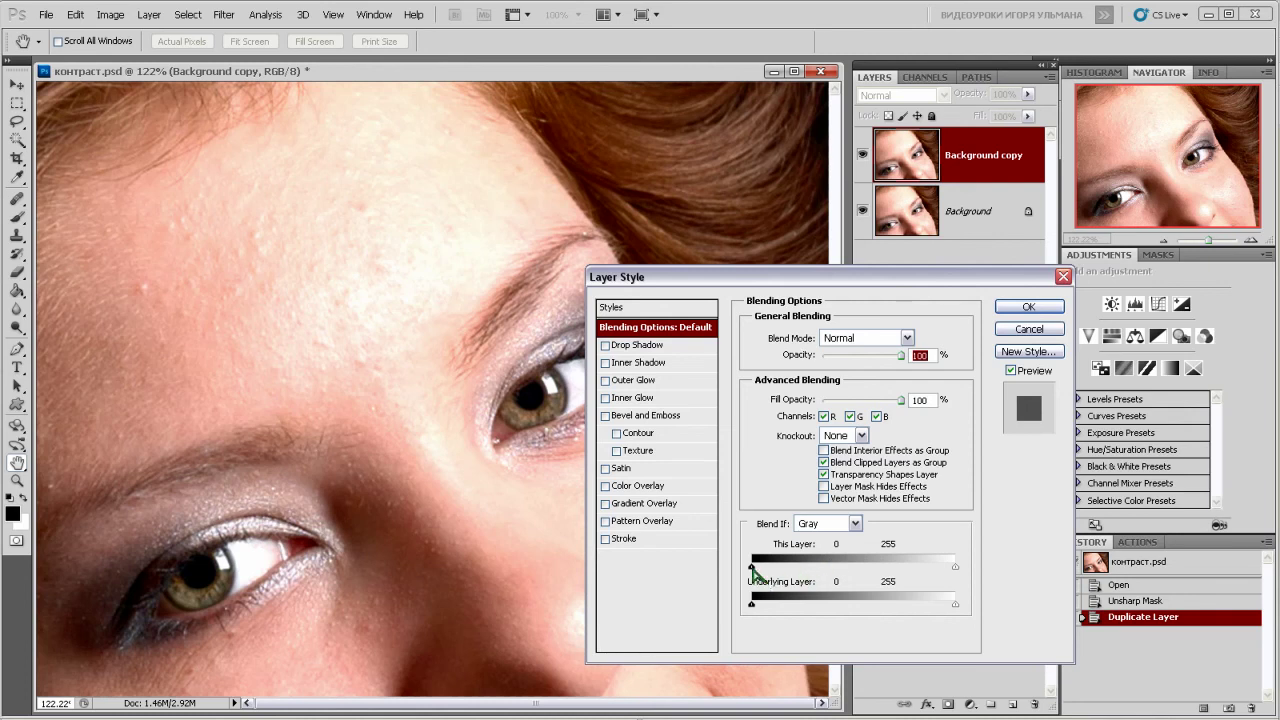
Step: Split the This Layer Blend If sliders to 0/77 and 154/255 and apply
left_click_drag(752, 568, 799, 572)
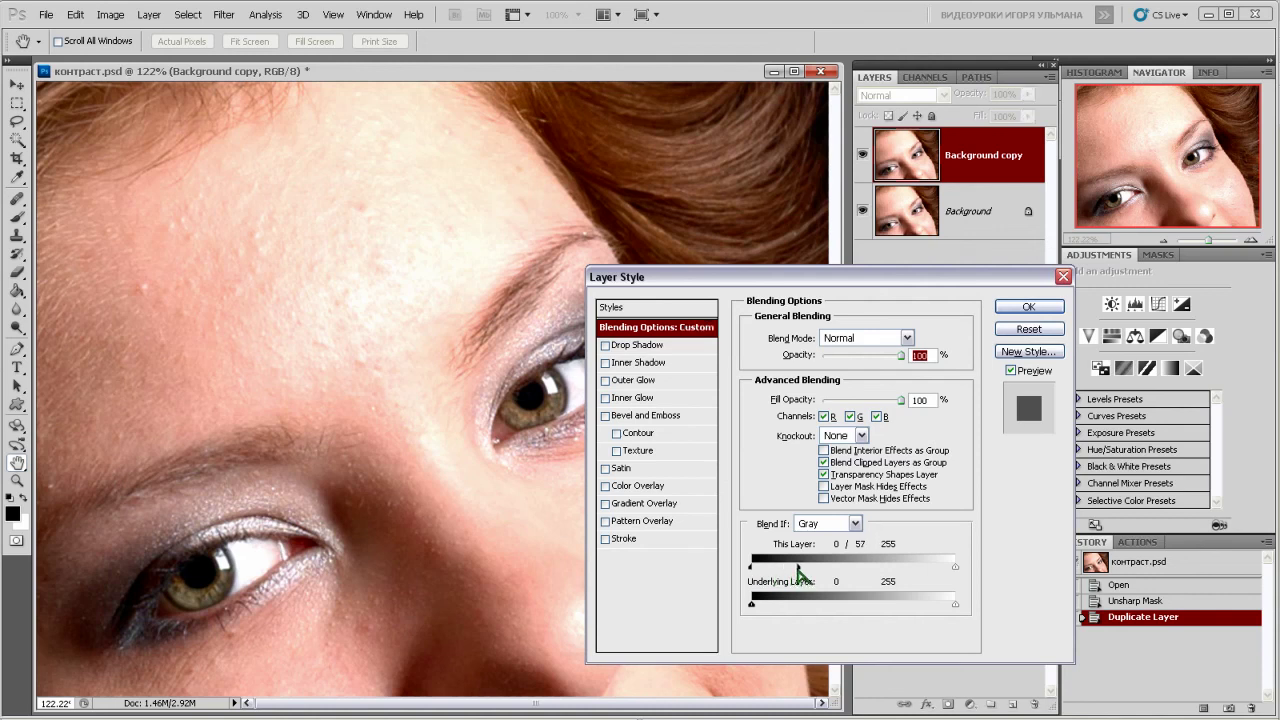
left_click_drag(955, 568, 874, 578)
left_click_drag(798, 570, 814, 570)
left_click(1030, 310)
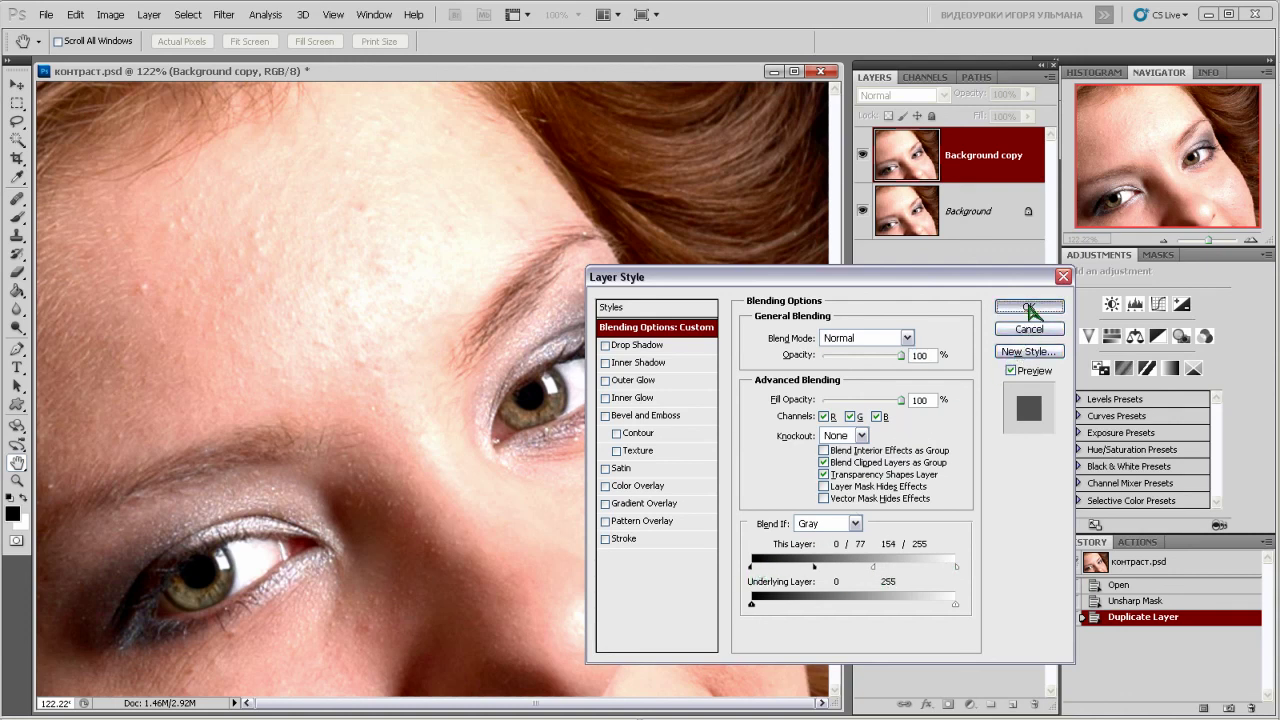